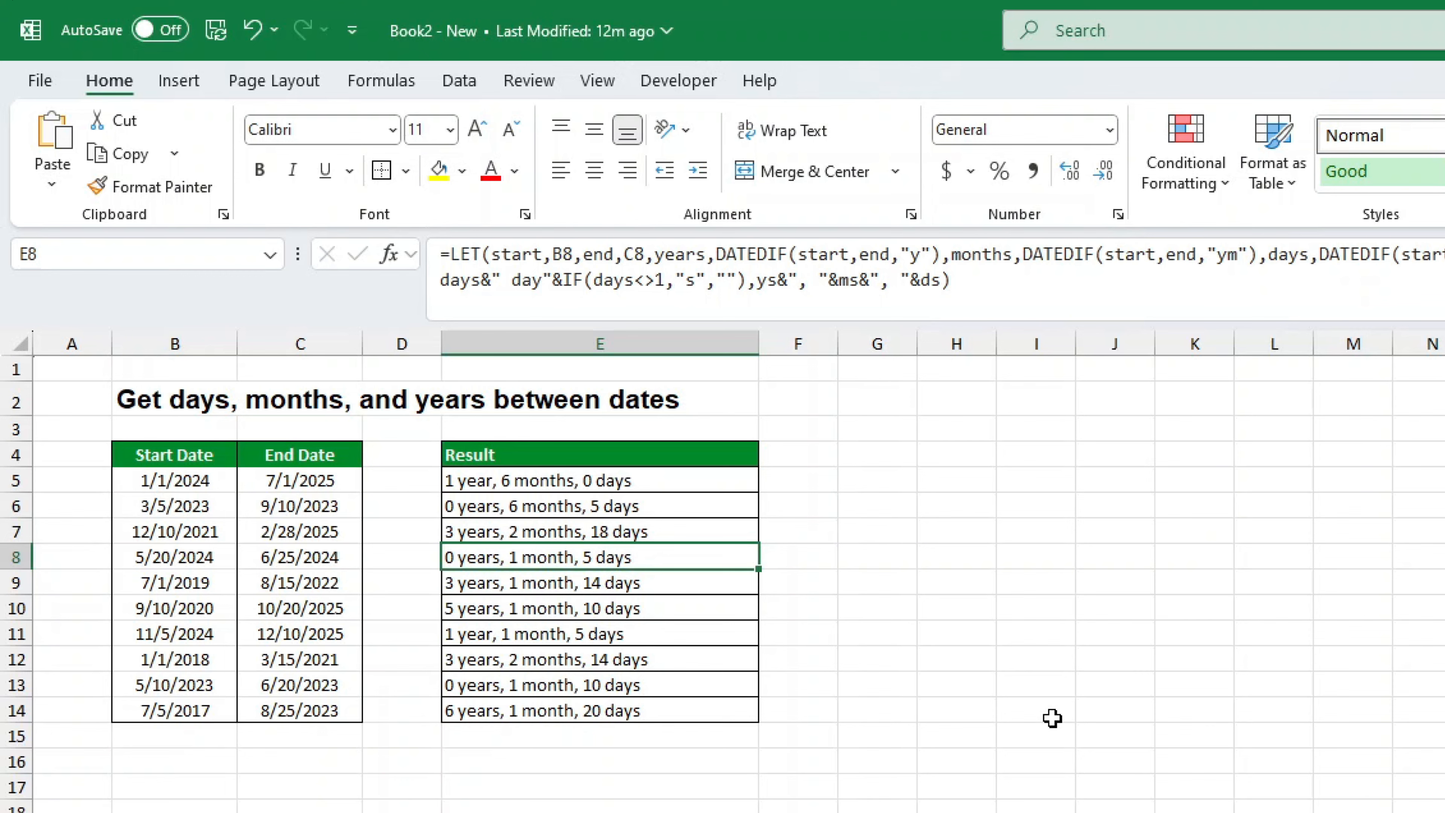
Select the first Result cell E5 in the blank starting table
{"action": "left_click", "coordinate": [714, 485]}
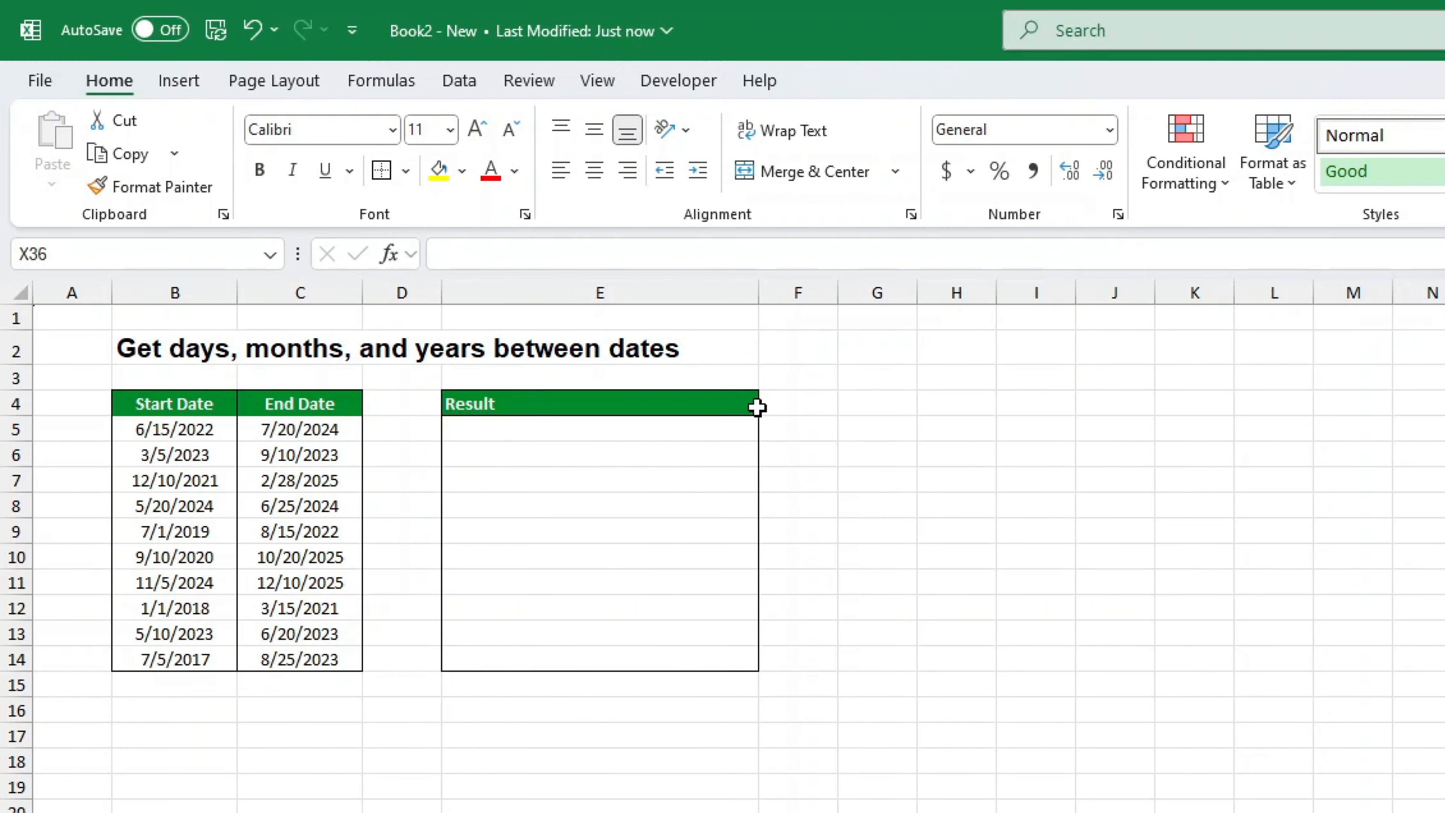
Paste the prepared DATEDIF template formula with years, months and days labels into E5
{"action": "left_click", "coordinate": [521, 434]}
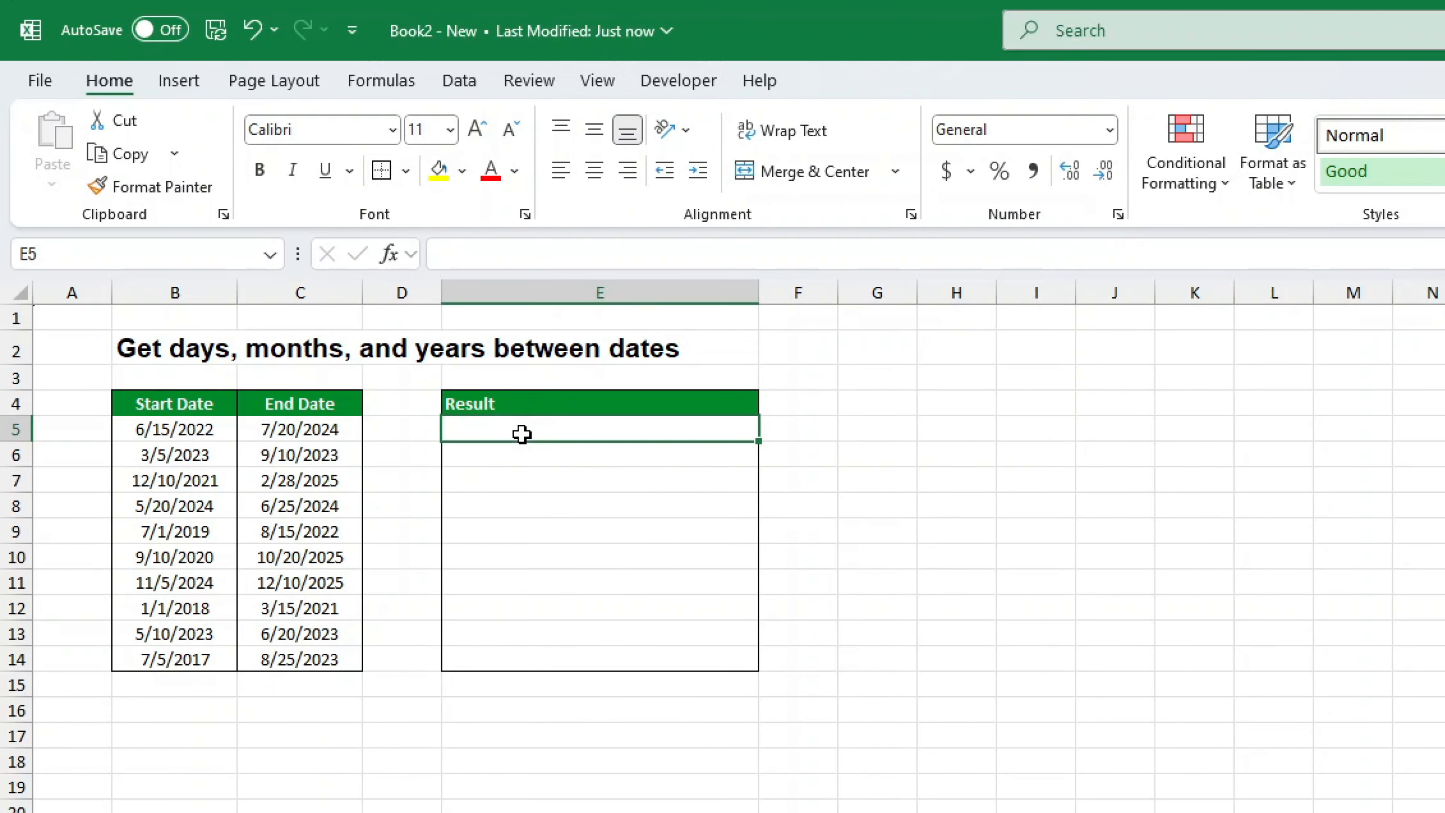
{"action": "left_click", "coordinate": [529, 255]}
{"action": "right_click", "coordinate": [543, 256]}
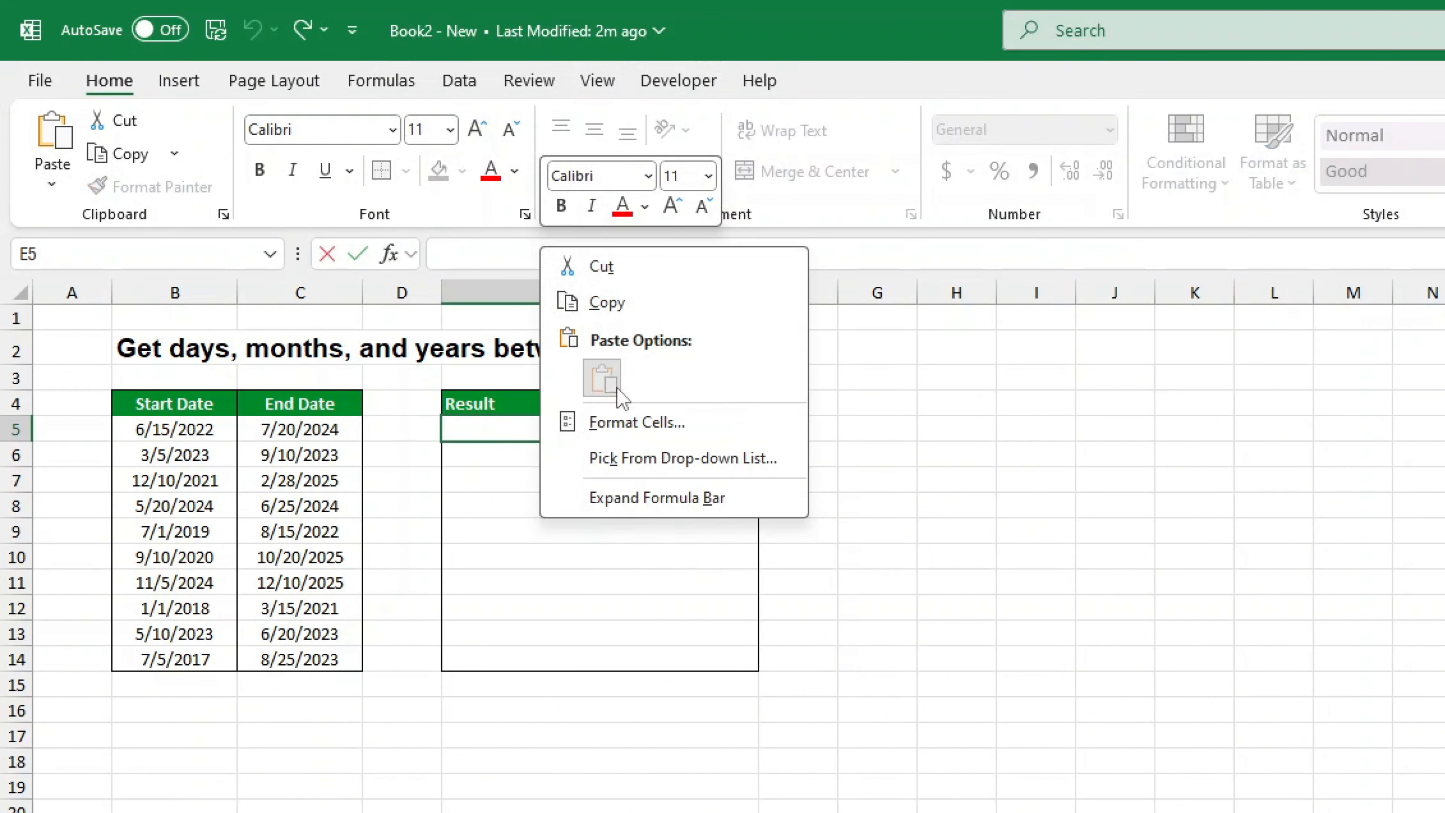
{"action": "left_click", "coordinate": [572, 381]}
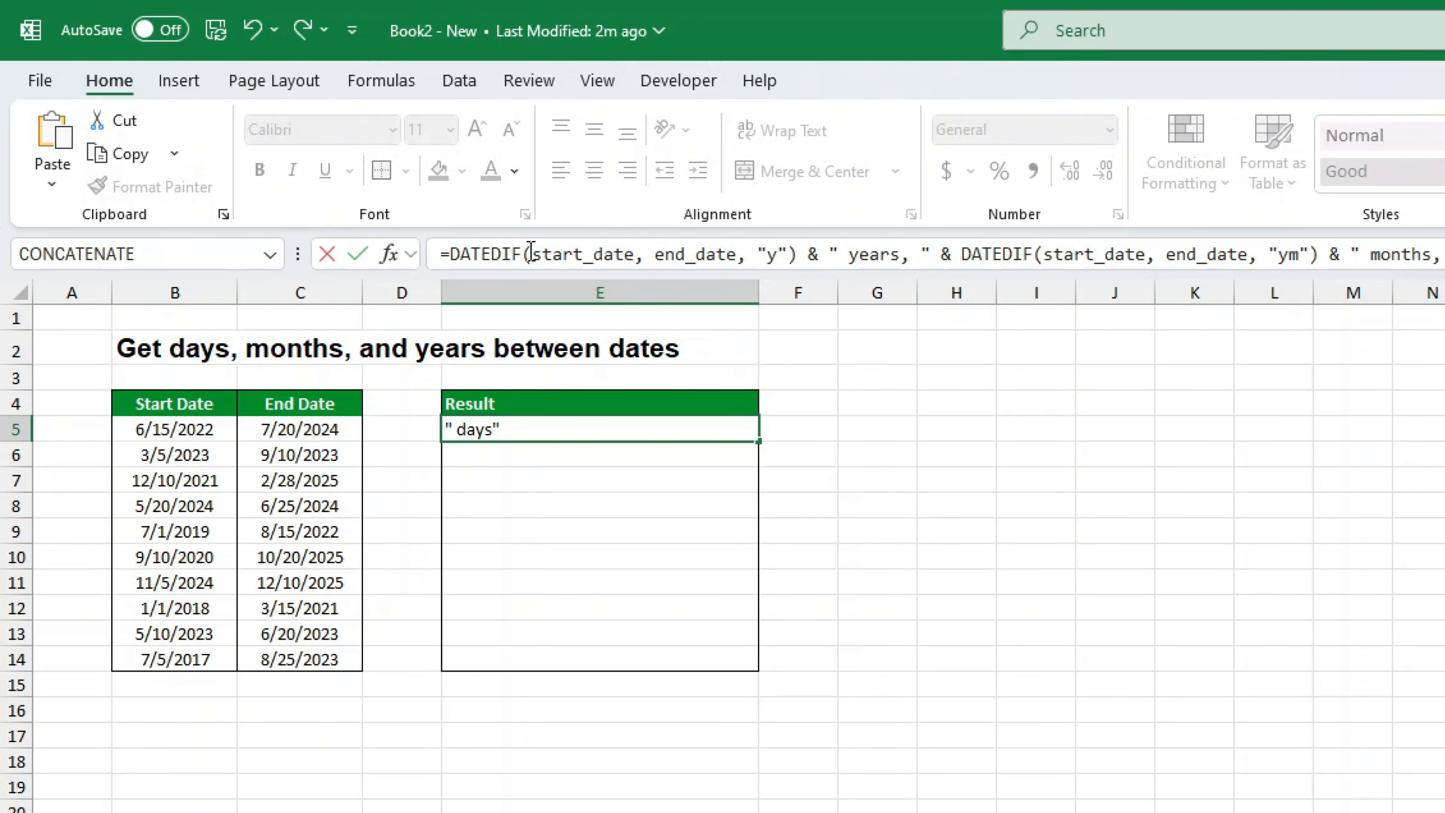
Replace every start_date/end_date placeholder with B5 and C5, giving '2 years, 1 months, 5 days'
{"action": "left_click_drag", "start_coordinate": [530, 254], "coordinate": [660, 253]}
{"action": "left_click", "coordinate": [222, 425]}
{"action": "left_click", "coordinate": [290, 427]}
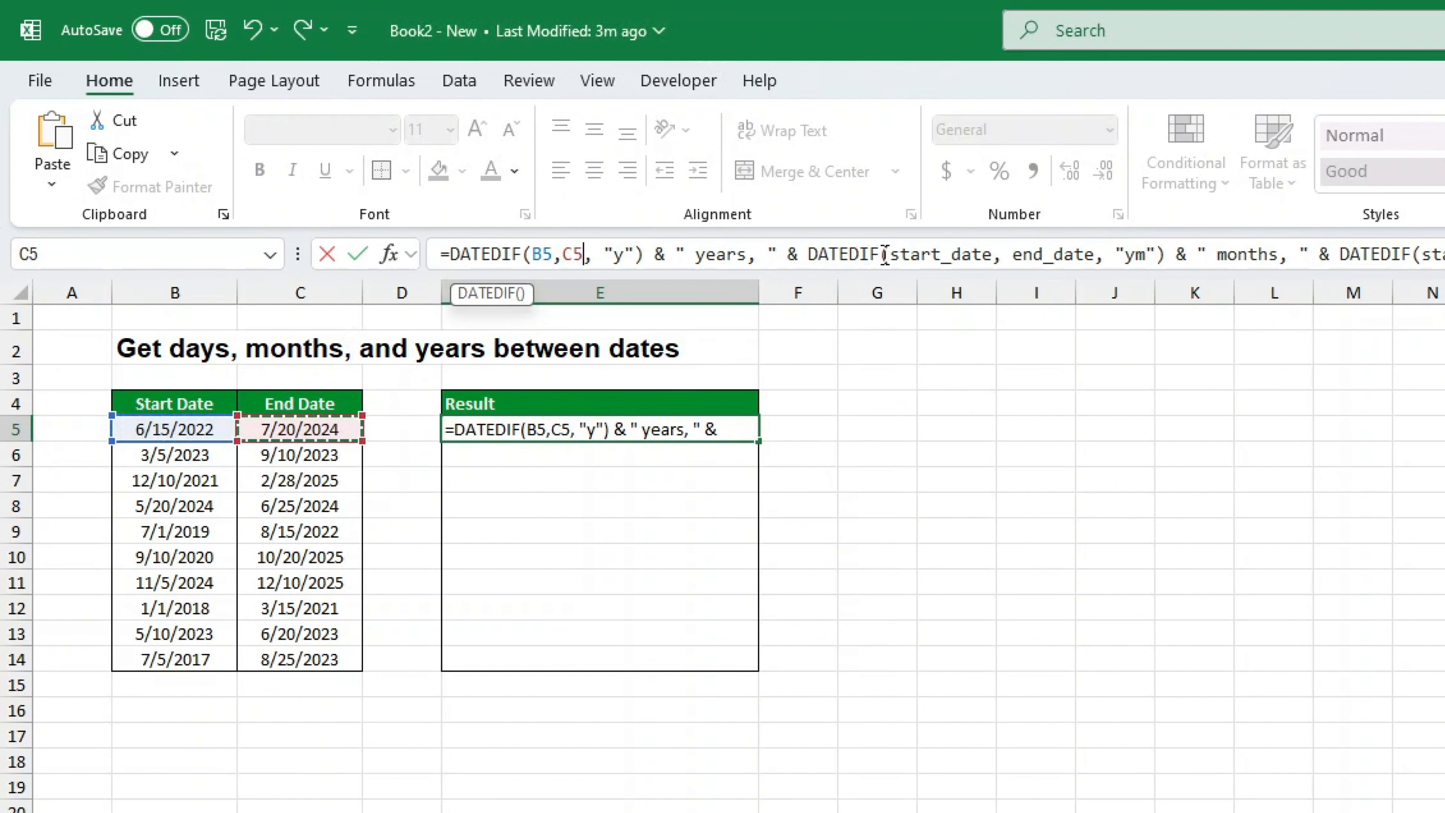
{"action": "left_click_drag", "start_coordinate": [887, 254], "coordinate": [992, 253]}
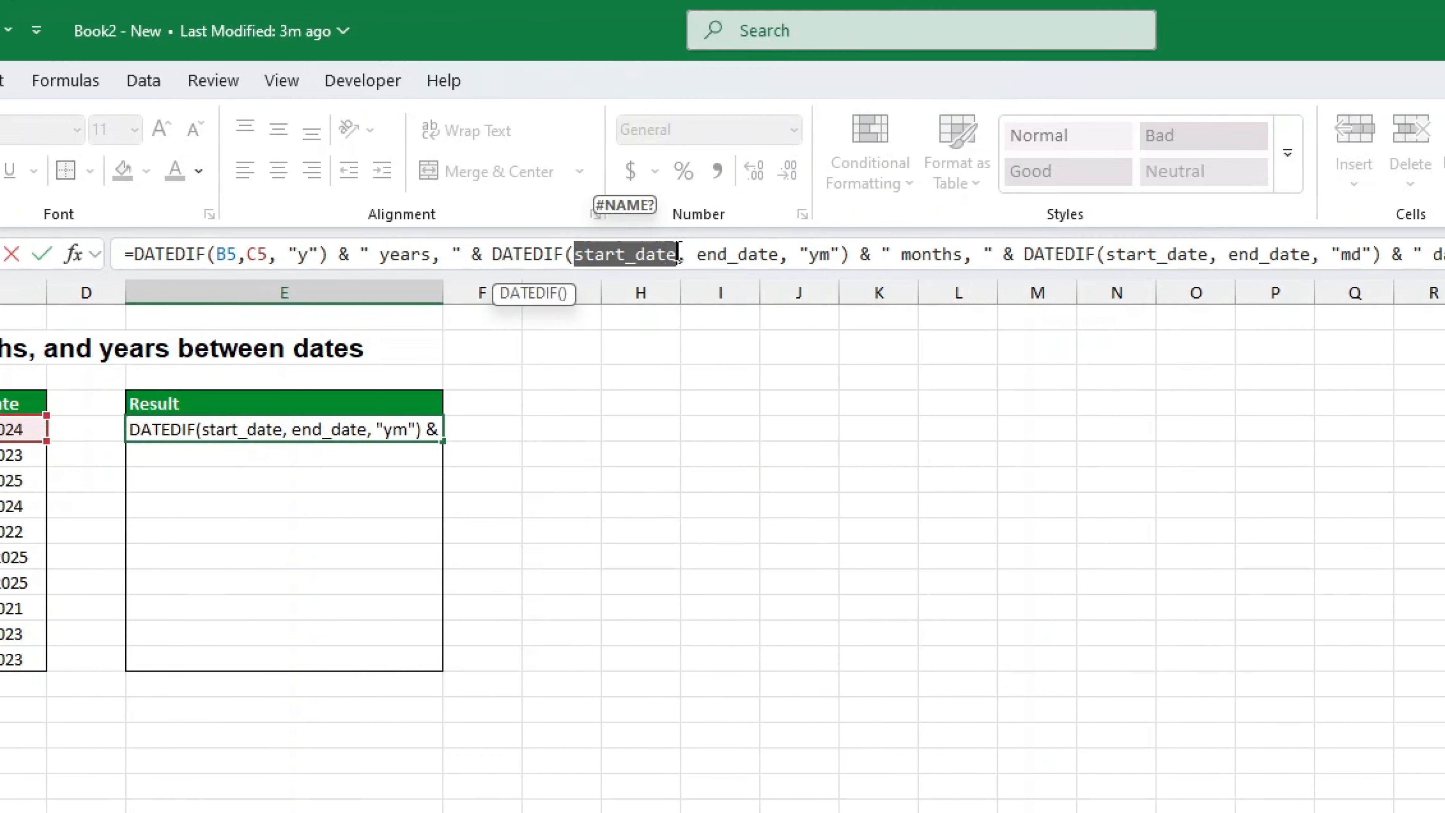
{"action": "type", "text": "B5"}
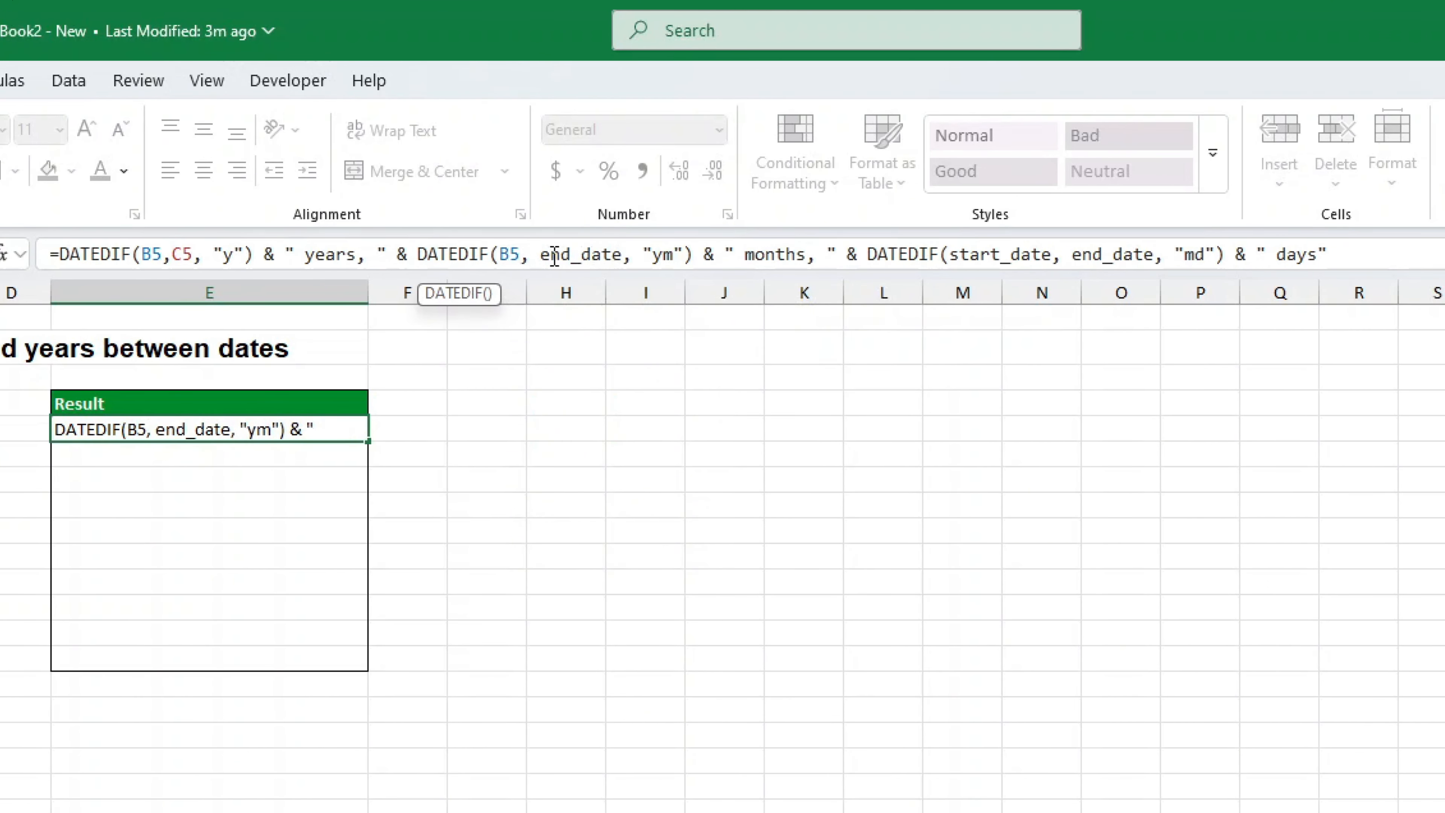
{"action": "left_click_drag", "start_coordinate": [534, 255], "coordinate": [625, 254]}
{"action": "type", "text": "C5"}
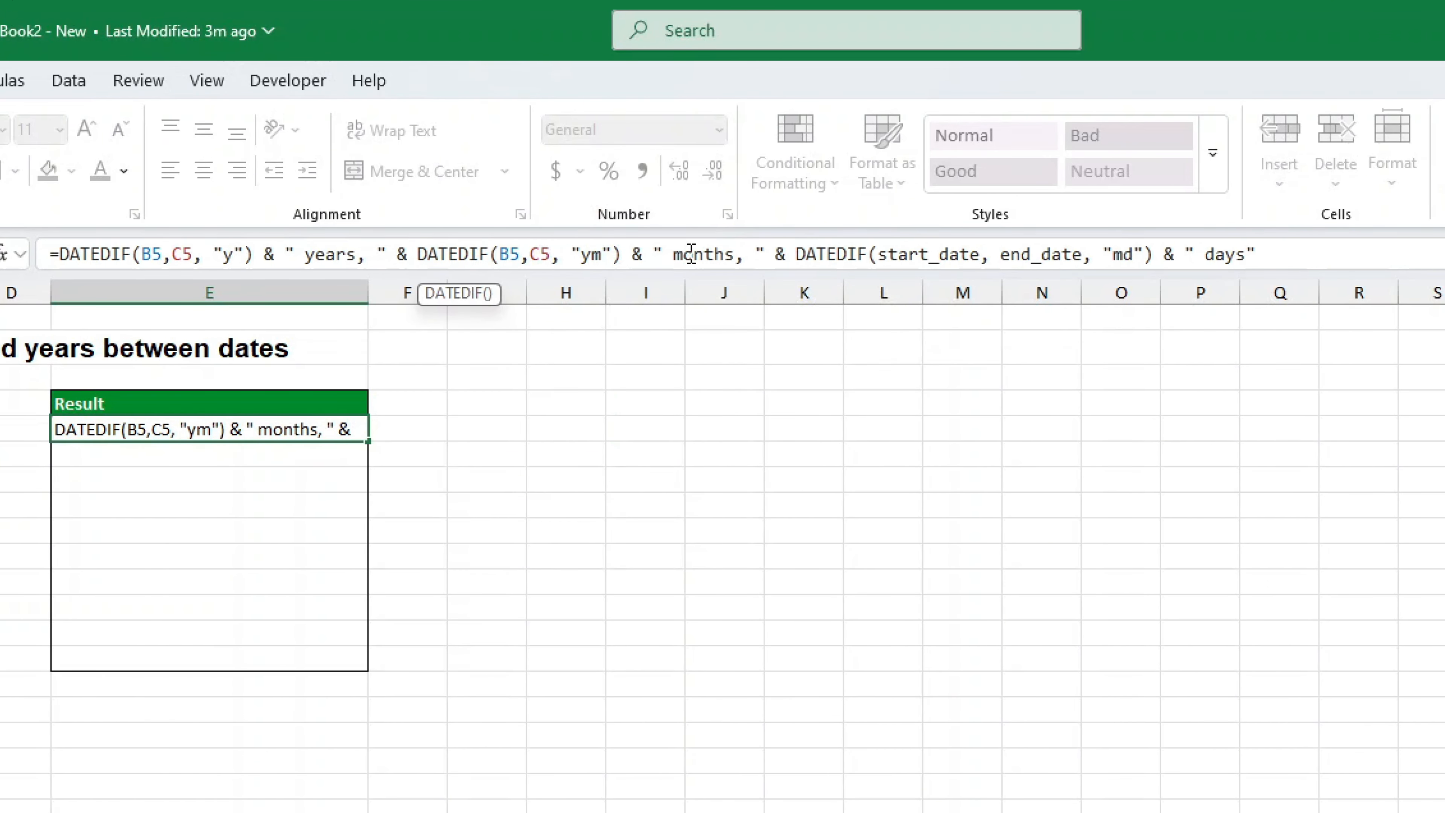
{"action": "left_click_drag", "start_coordinate": [871, 255], "coordinate": [1003, 252]}
{"action": "type", "text": "B5,"}
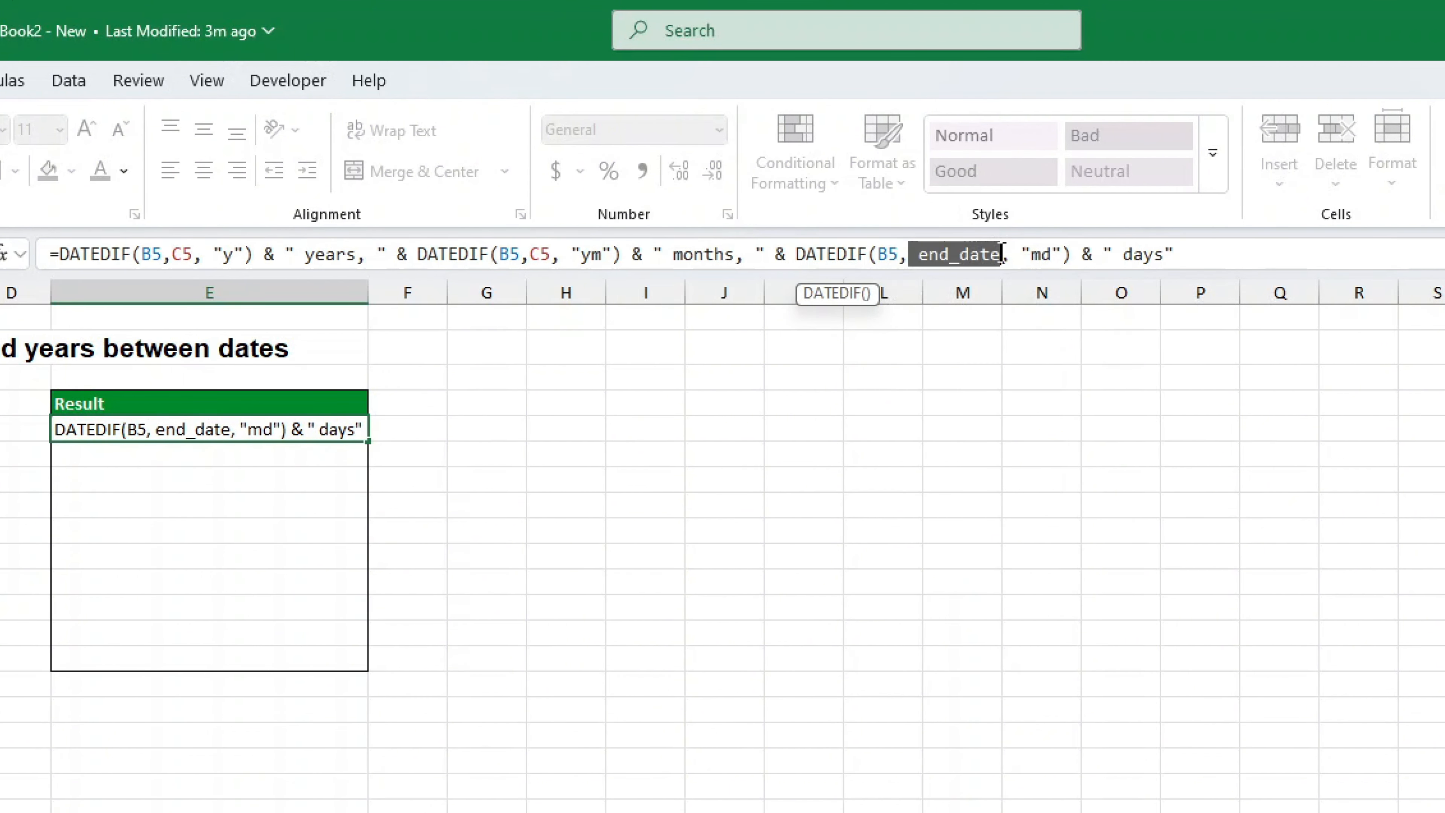
{"action": "type", "text": "C5"}
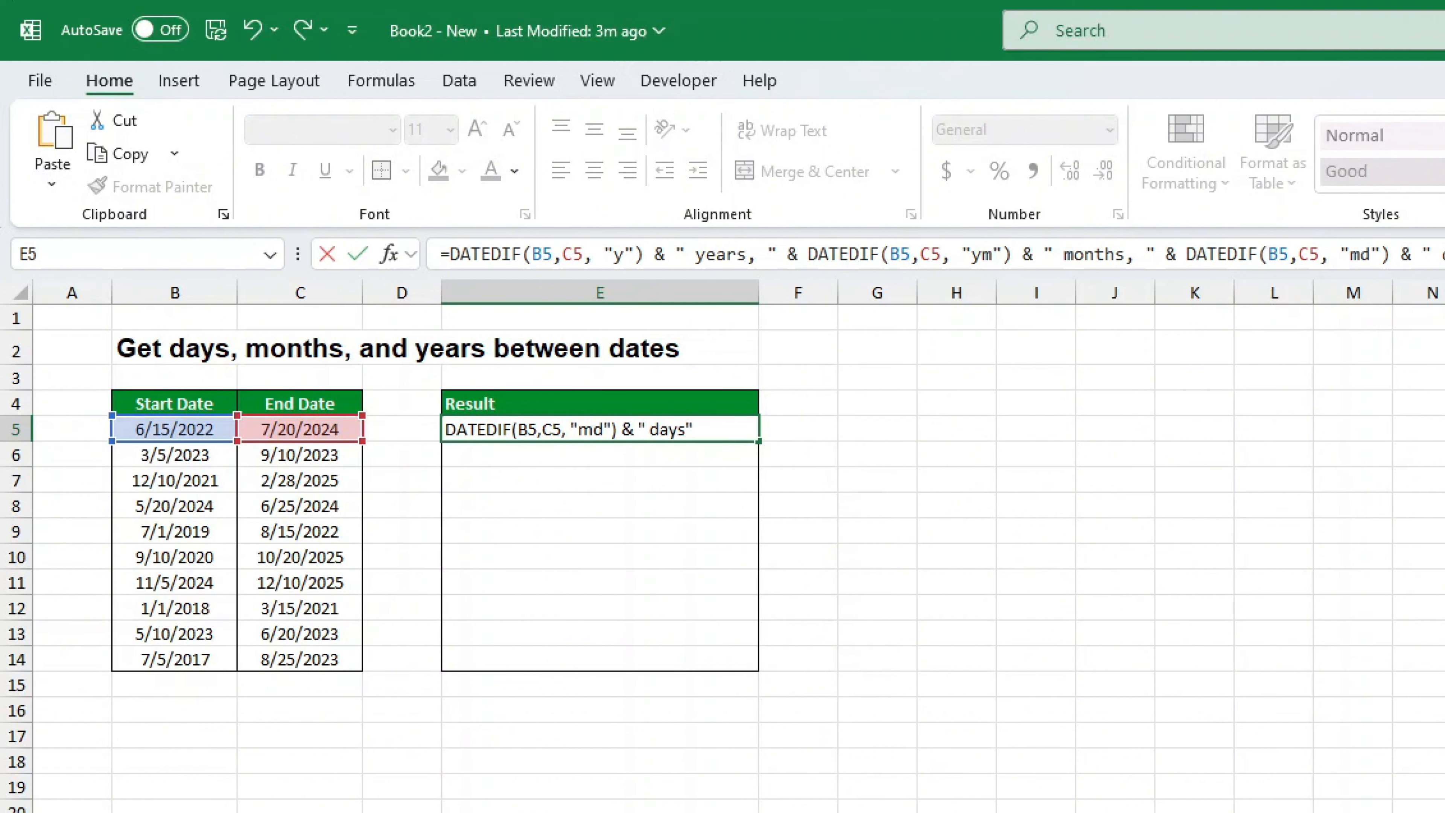
{"action": "key", "text": "Return"}
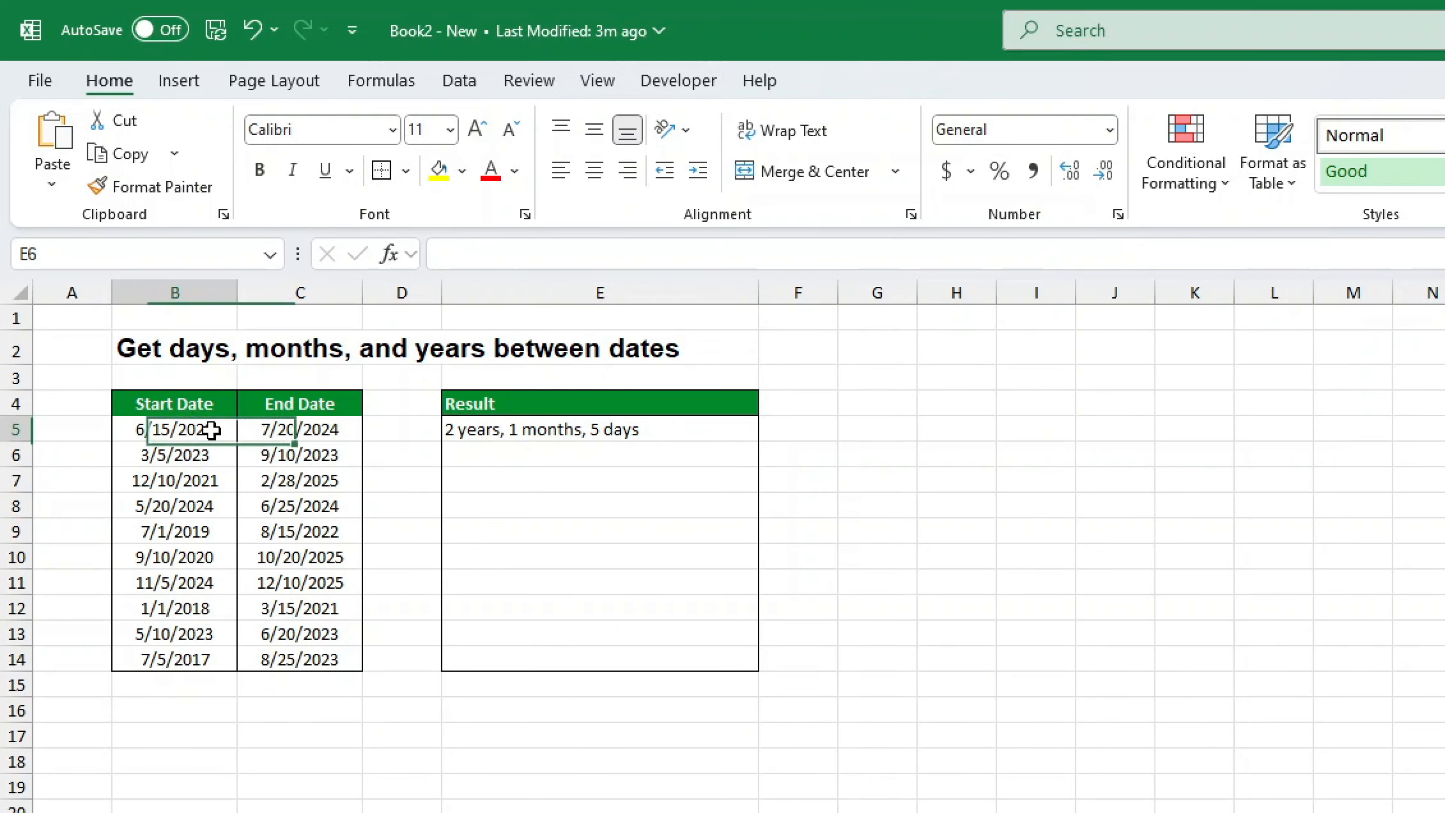
Change the start date in B5 to 1/1/2024
{"action": "double_click", "coordinate": [168, 427]}
{"action": "left_click", "coordinate": [141, 427]}
{"action": "key", "text": "BackSpace"}
{"action": "type", "text": "1"}
{"action": "key", "text": "Right"}
{"action": "key", "text": "Right"}
{"action": "key", "text": "Right"}
{"action": "key", "text": "BackSpace"}
{"action": "key", "text": "BackSpace"}
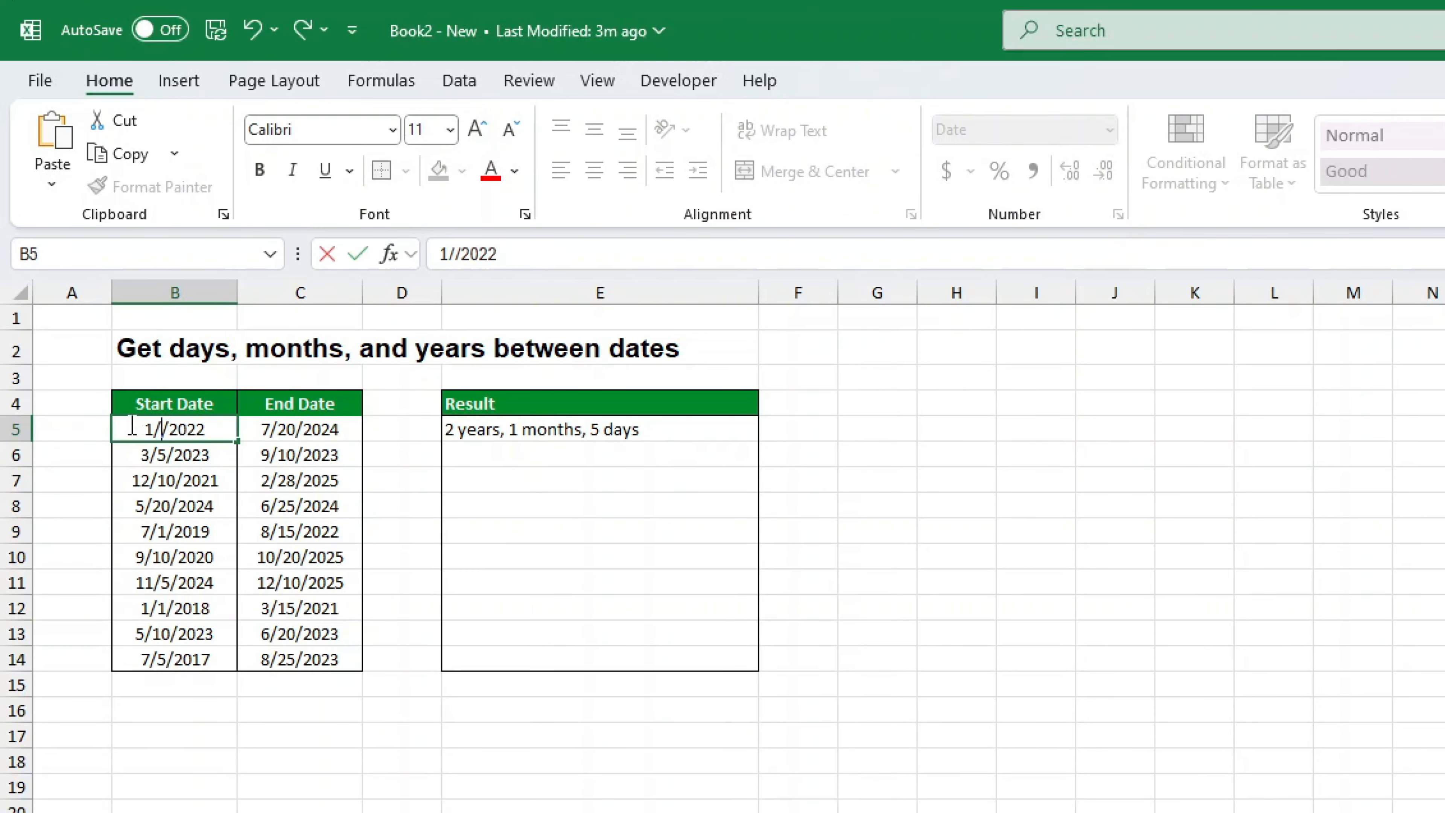
{"action": "type", "text": "01"}
{"action": "key", "text": "End"}
{"action": "key", "text": "BackSpace"}
{"action": "type", "text": "4"}
{"action": "left_click", "coordinate": [330, 422]}
Change the end date in C5 to 7/1/2025 so E5 shows '1 years, 6 months, 0 days'
{"action": "double_click", "coordinate": [242, 430]}
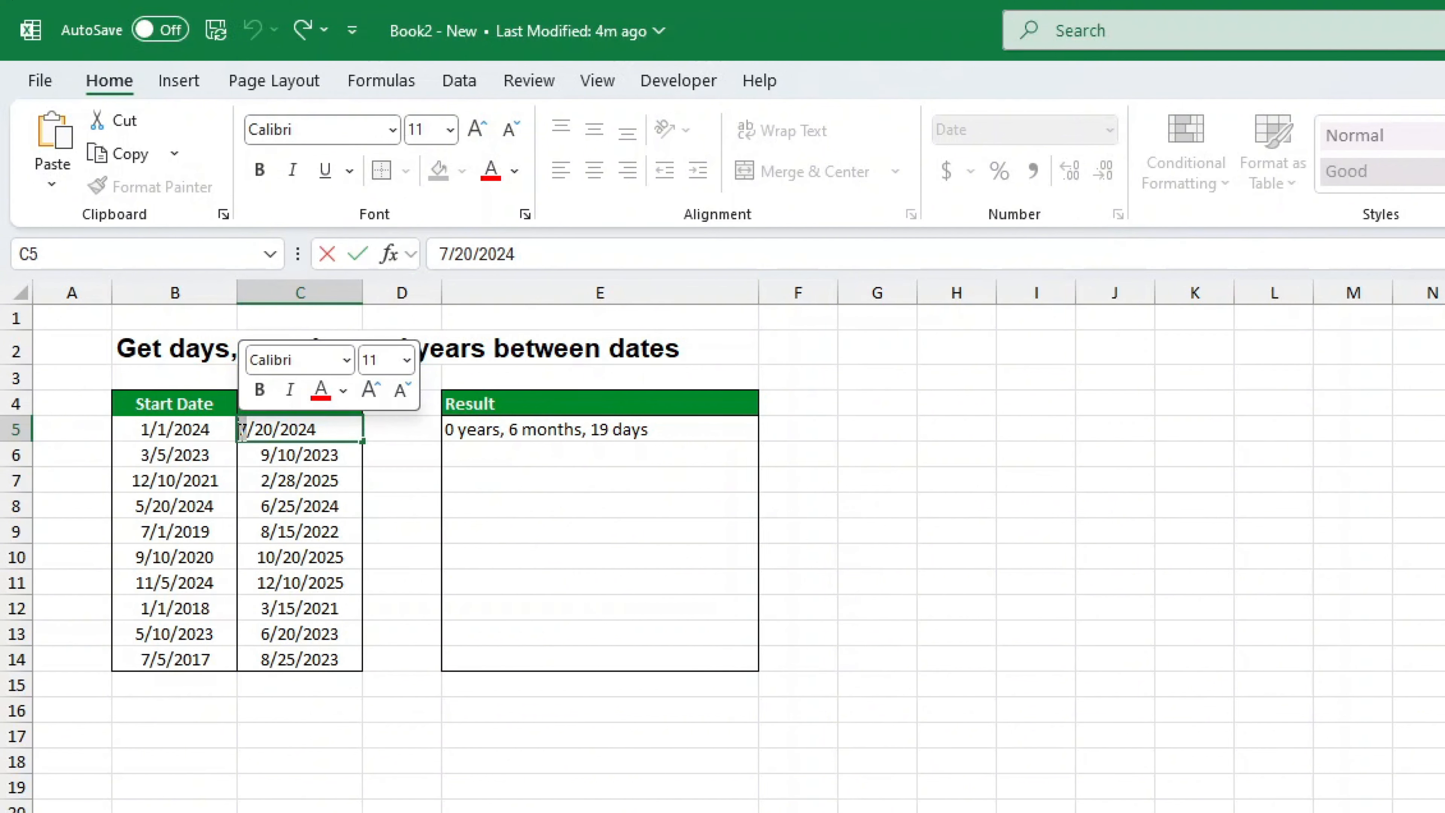
{"action": "key", "text": "Right"}
{"action": "key", "text": "Right"}
{"action": "key", "text": "Right"}
{"action": "key", "text": "Right"}
{"action": "key", "text": "BackSpace"}
{"action": "key", "text": "BackSpace"}
{"action": "type", "text": "01"}
{"action": "key", "text": "End"}
{"action": "key", "text": "BackSpace"}
{"action": "type", "text": "5"}
{"action": "key", "text": "Return"}
{"action": "left_click", "coordinate": [753, 436]}
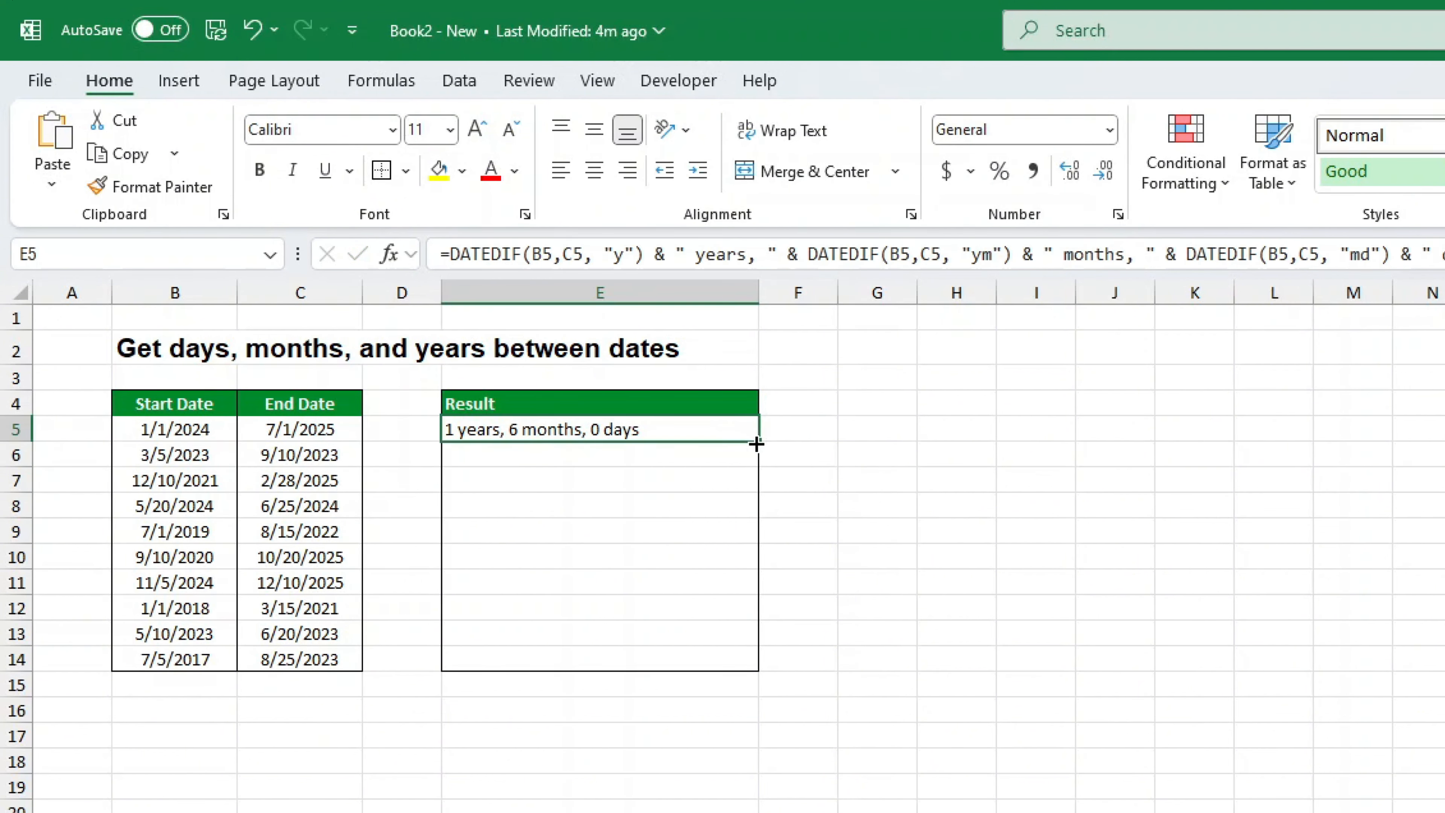
Fill the E5 formula down to E14 and put an outside border around E5:E14
{"action": "left_click_drag", "start_coordinate": [756, 444], "coordinate": [760, 673]}
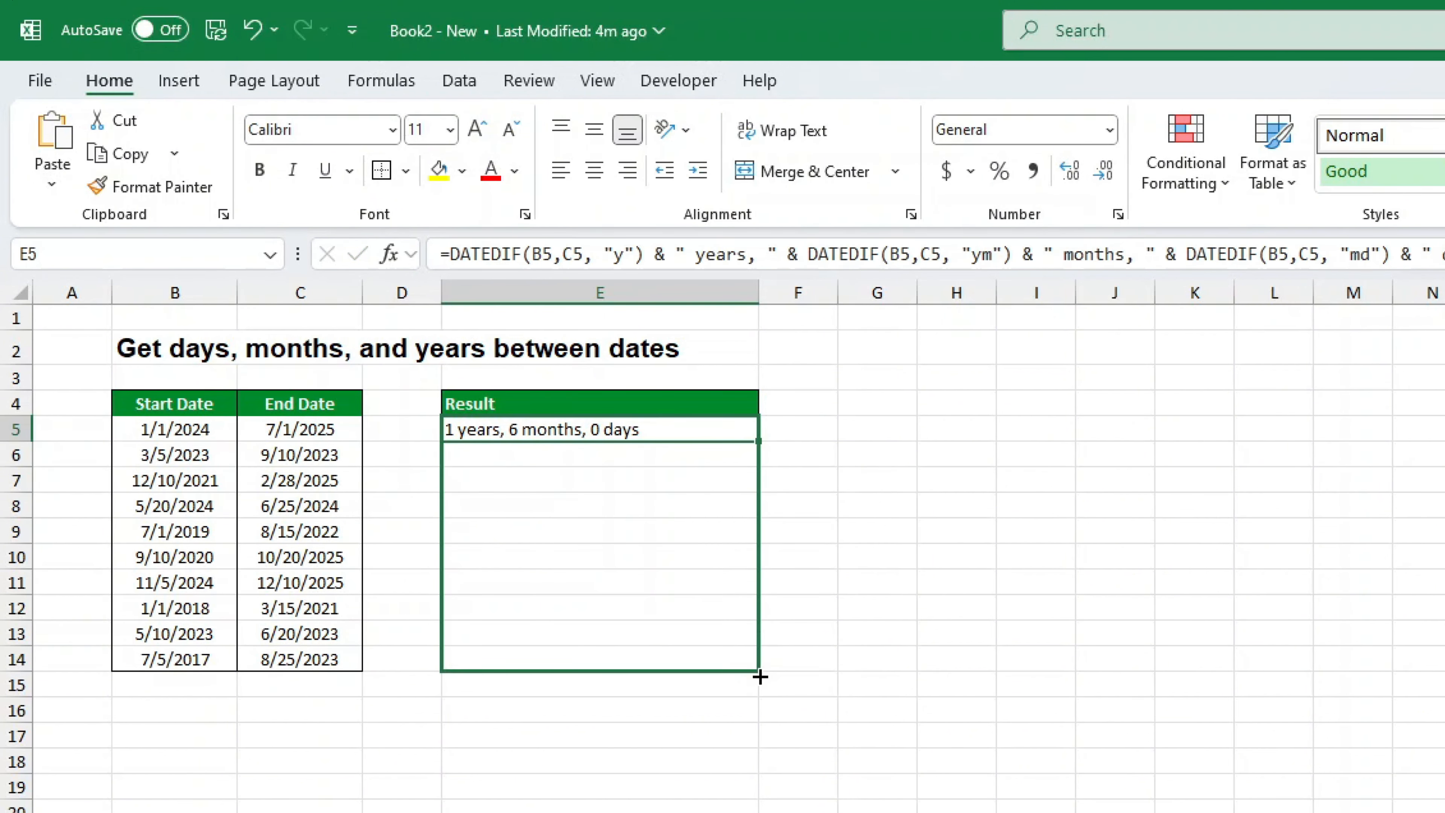
{"action": "left_click", "coordinate": [920, 678]}
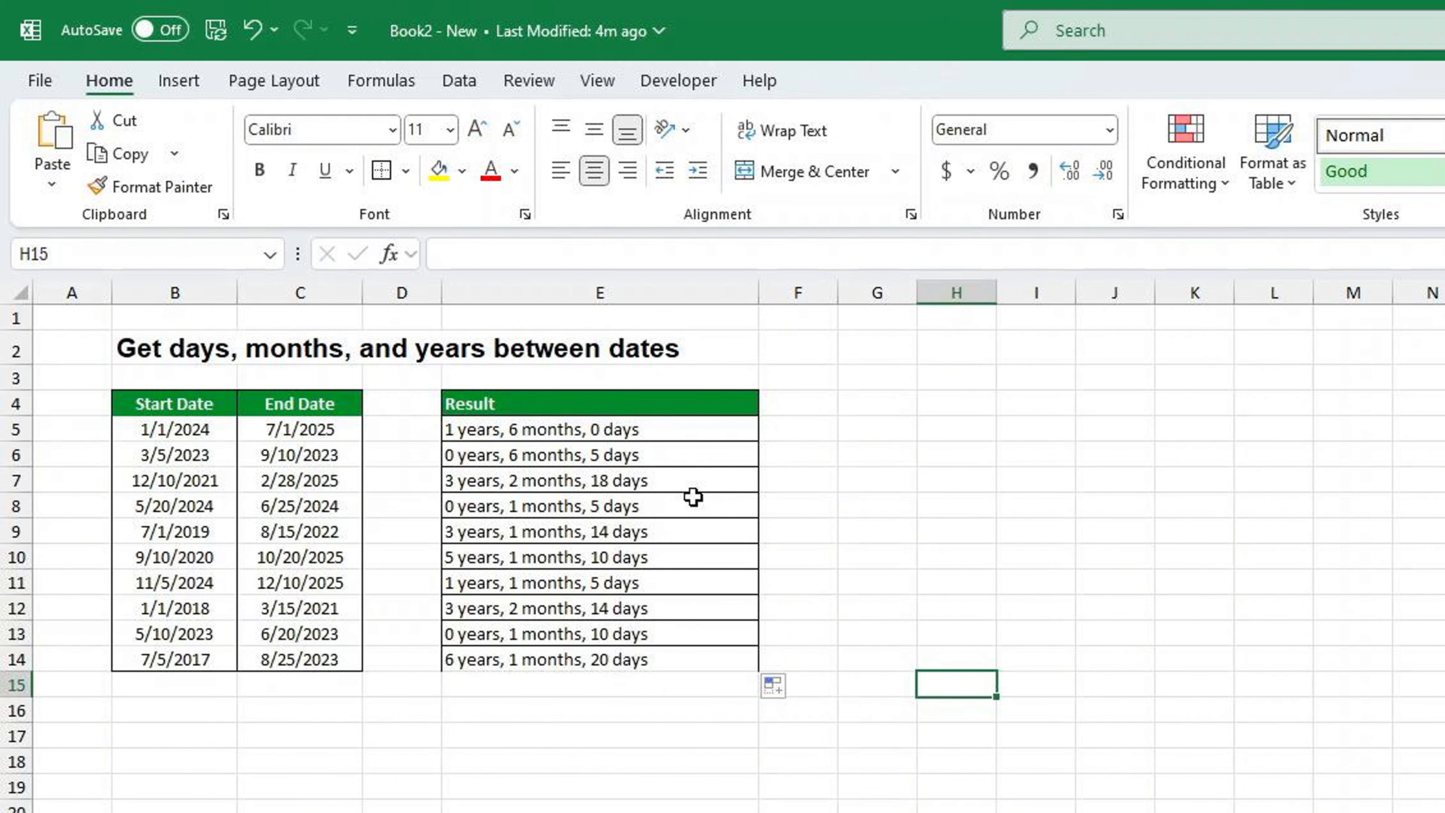
{"action": "left_click", "coordinate": [666, 434]}
{"action": "left_click_drag", "start_coordinate": [654, 431], "coordinate": [654, 660]}
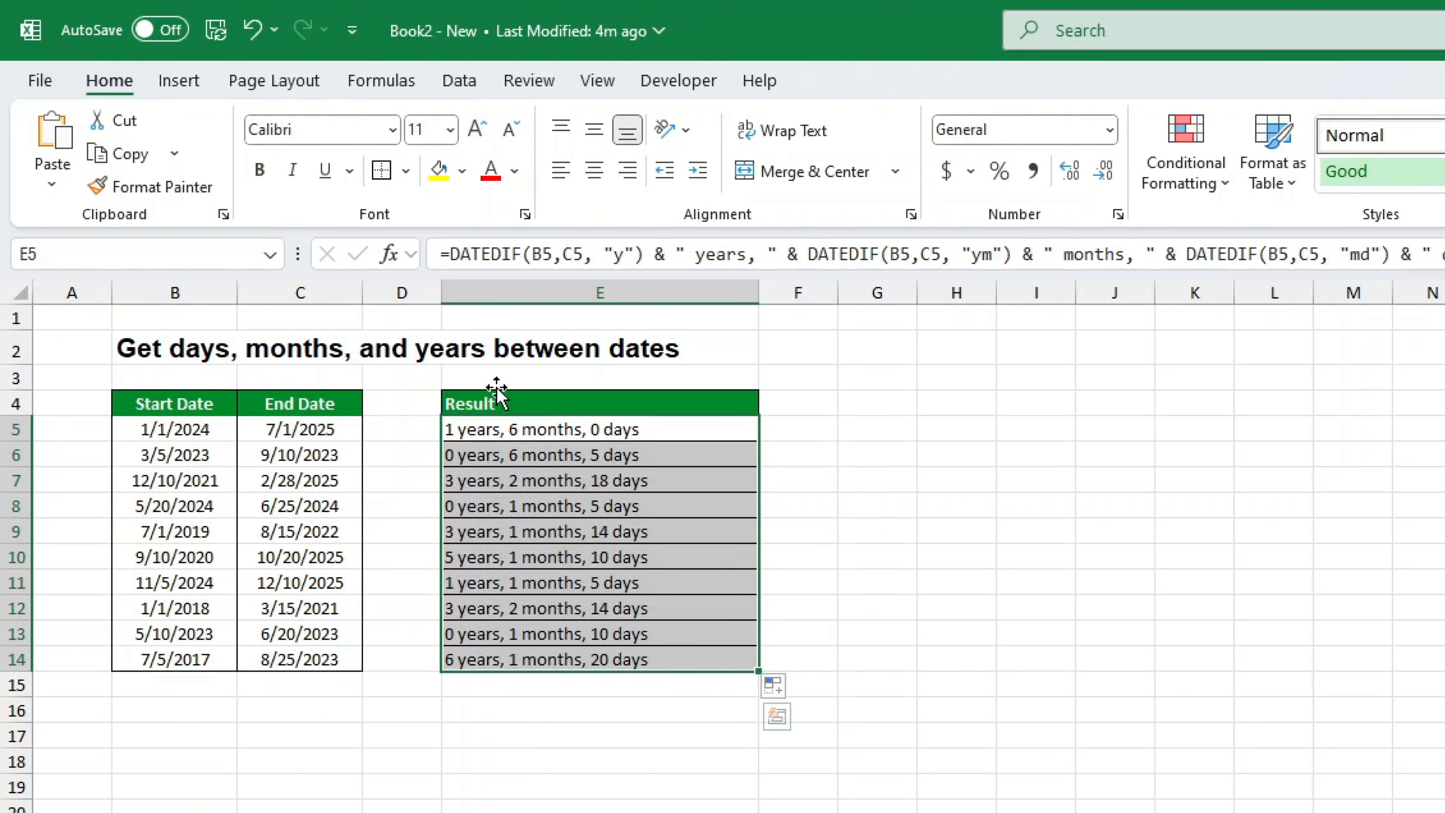
{"action": "left_click", "coordinate": [393, 173]}
{"action": "left_click", "coordinate": [1098, 718]}
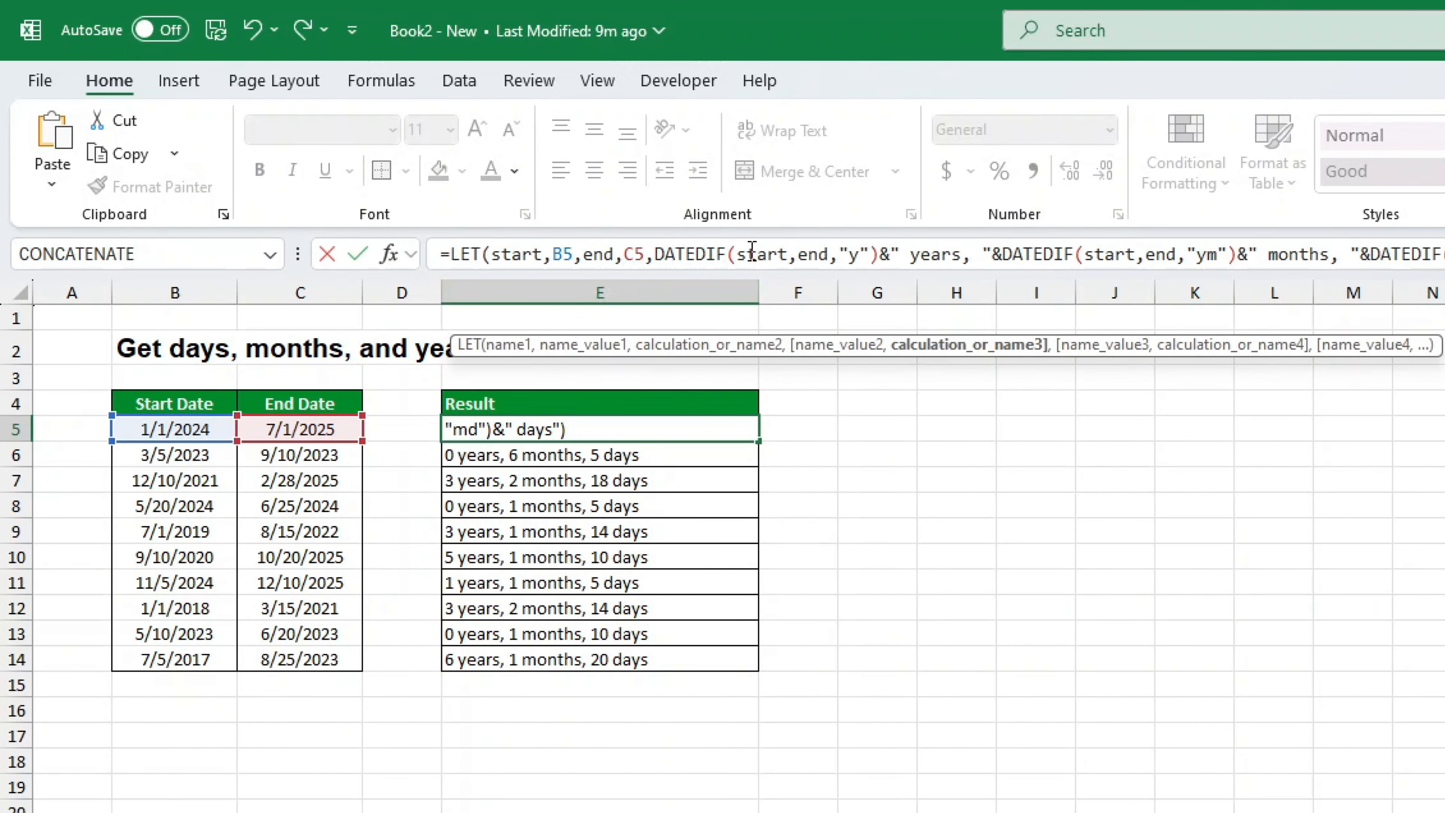
Confirm E5's LET formula with start as B5 and end as C5, still returning 1 years, 6 months, 0 days
{"action": "left_click_drag", "start_coordinate": [737, 254], "coordinate": [788, 254]}
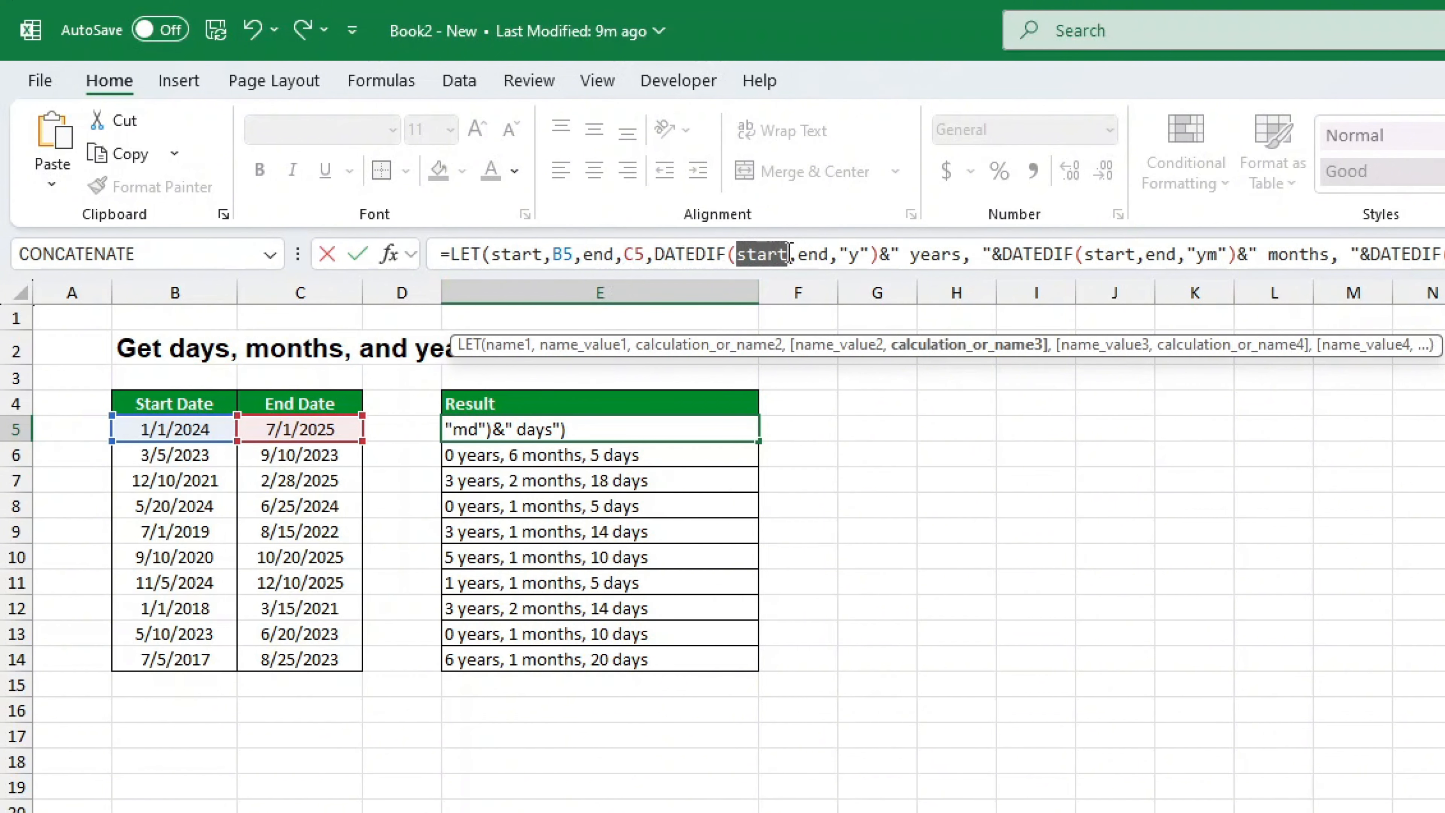
{"action": "key", "text": "End"}
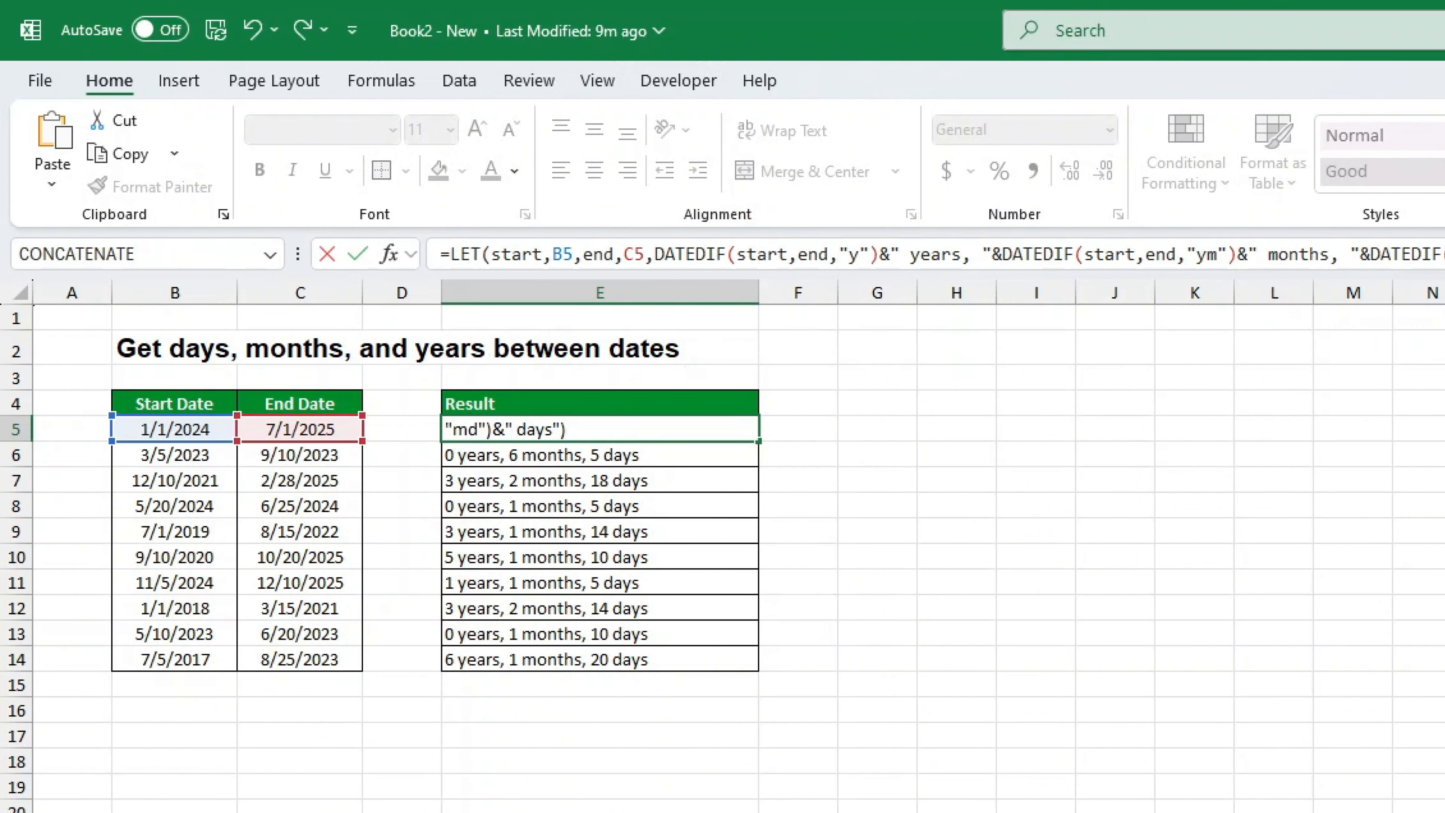
{"action": "key", "text": "Return"}
{"action": "left_click", "coordinate": [723, 421]}
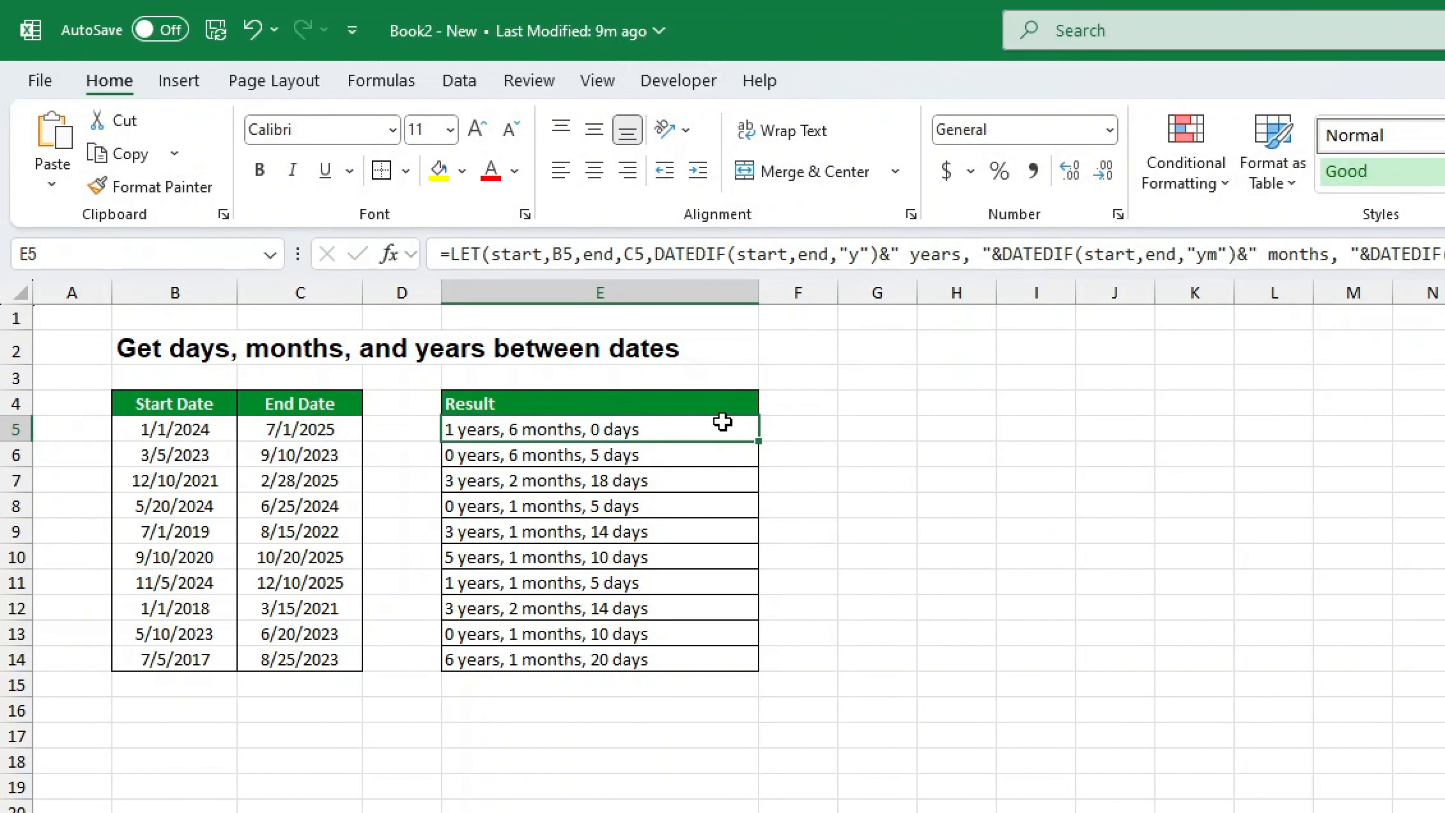
{"action": "key", "text": "F2"}
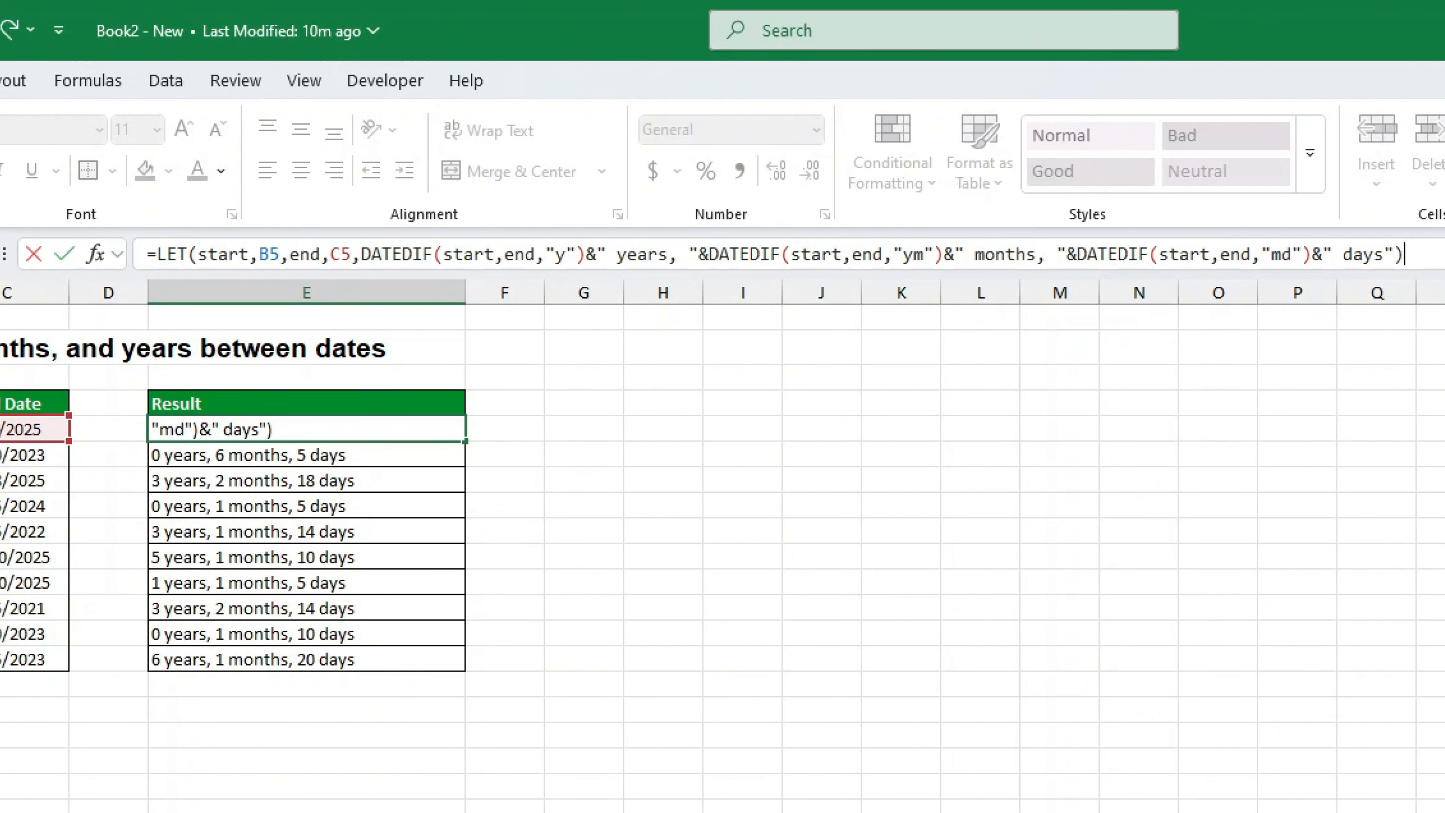
Confirm the LET formula in E5 and fill it down through E14
{"action": "key", "text": "Return"}
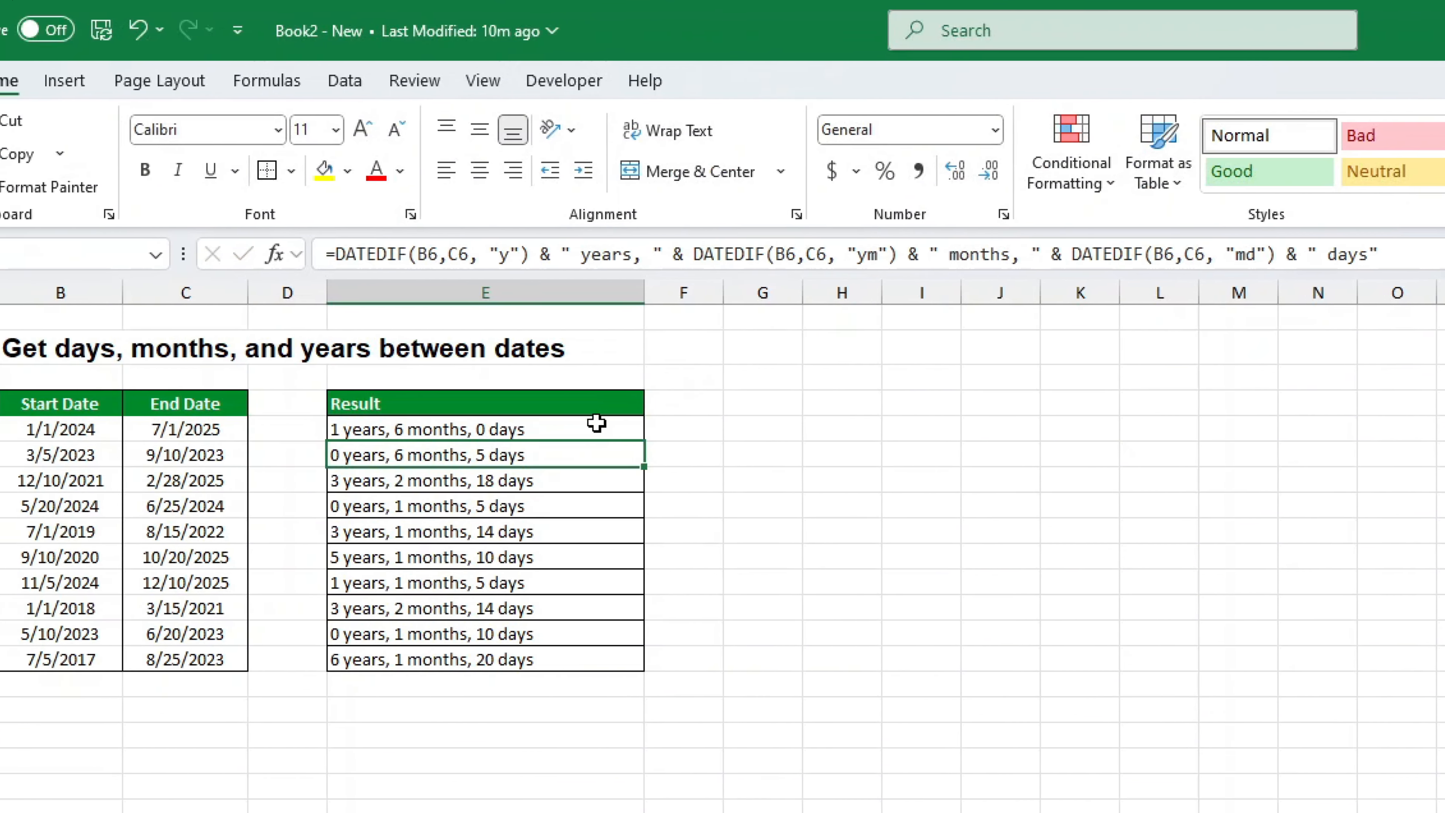
{"action": "left_click", "coordinate": [617, 424]}
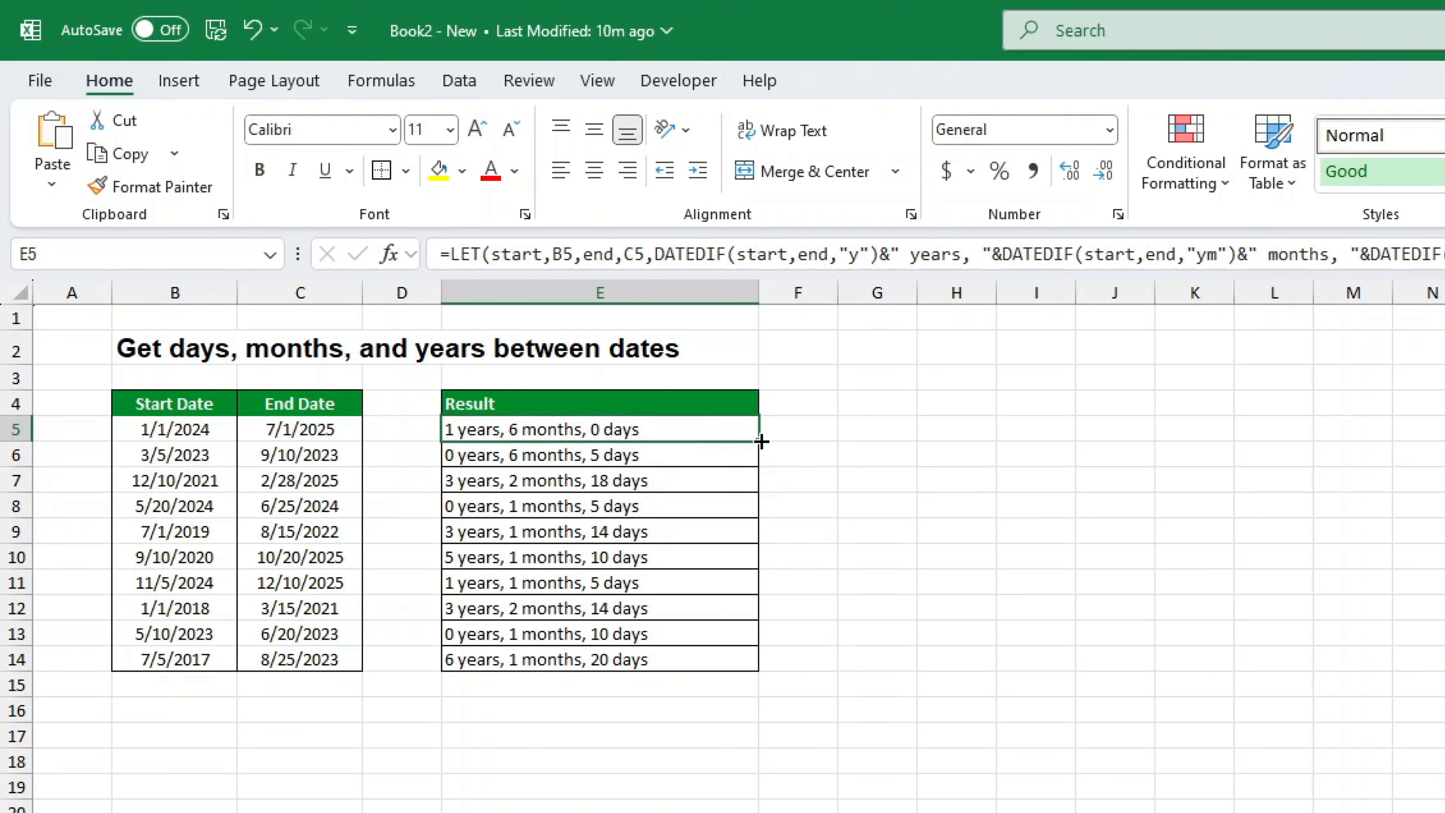
{"action": "left_click_drag", "start_coordinate": [761, 442], "coordinate": [757, 671]}
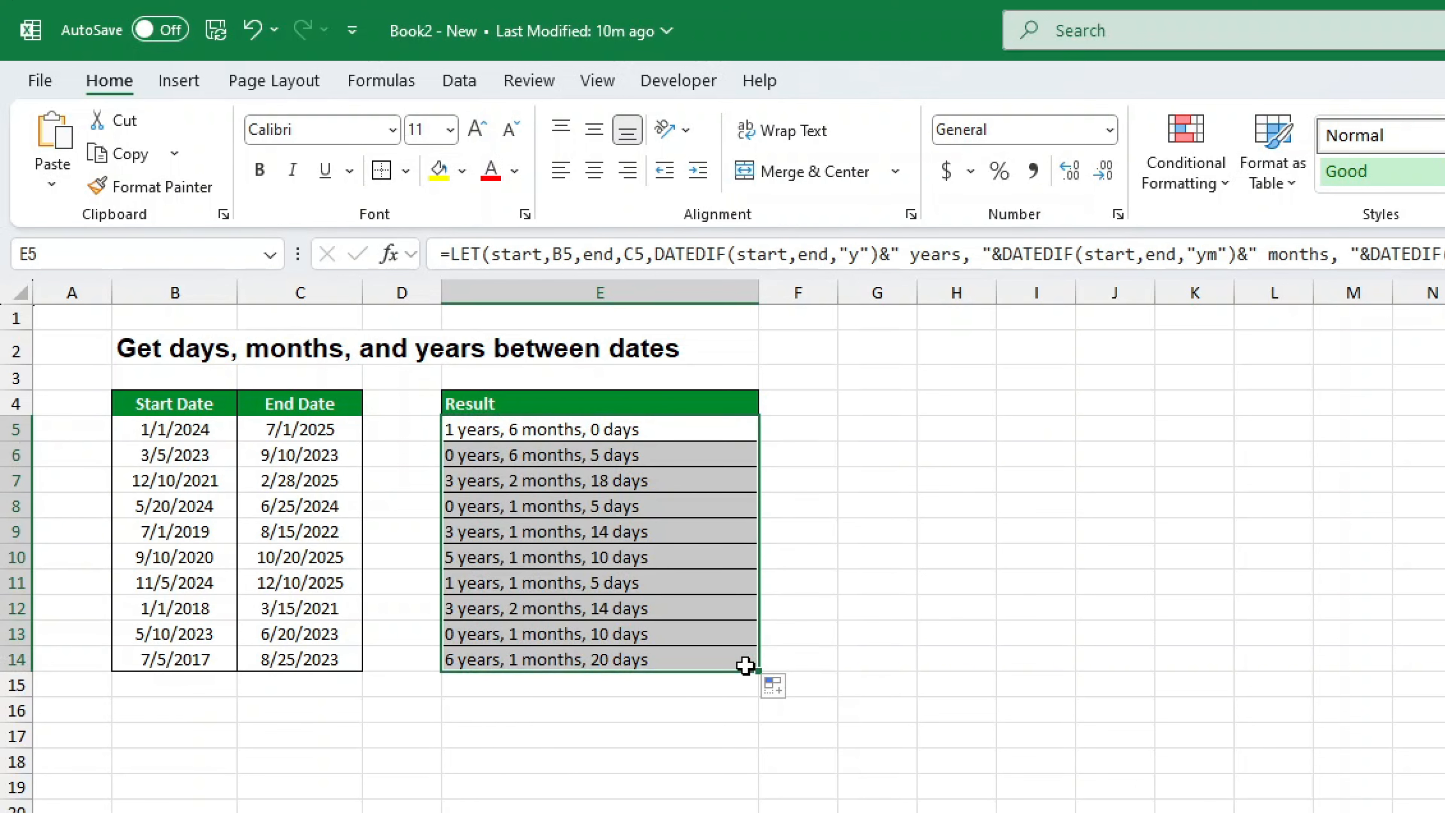
{"action": "left_click", "coordinate": [1226, 739]}
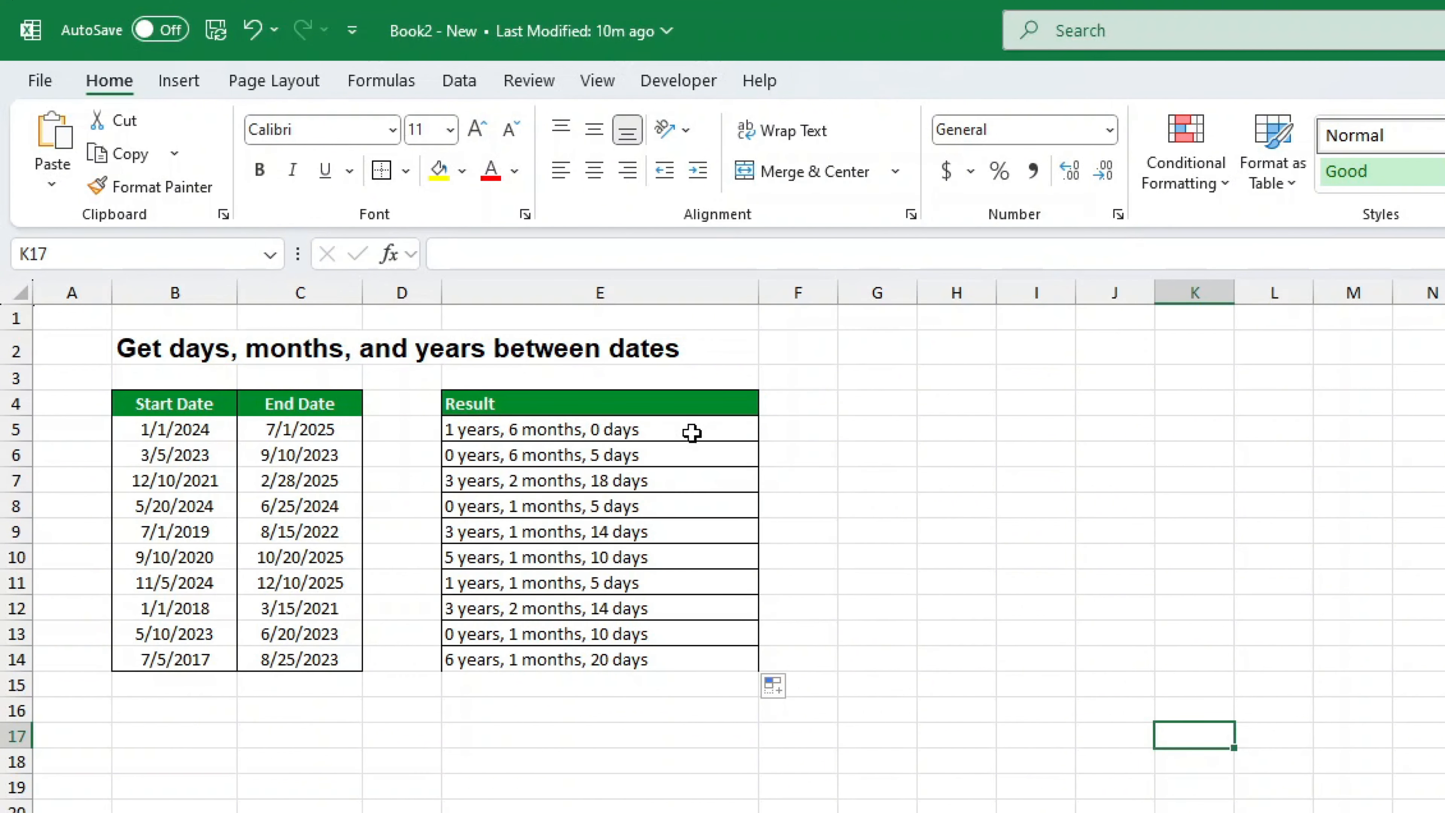
{"action": "left_click_drag", "start_coordinate": [691, 432], "coordinate": [698, 668]}
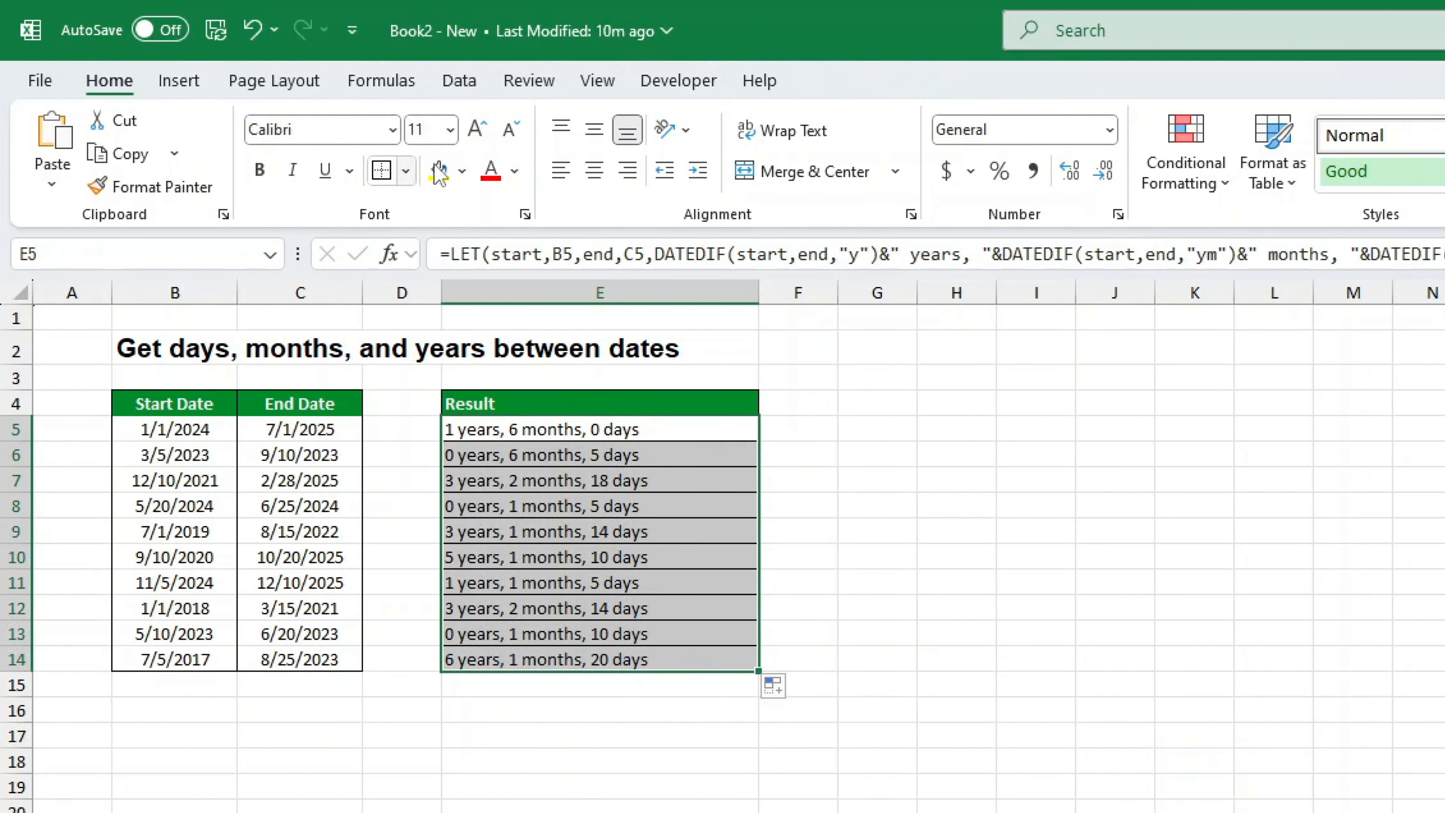
{"action": "left_click", "coordinate": [1420, 717]}
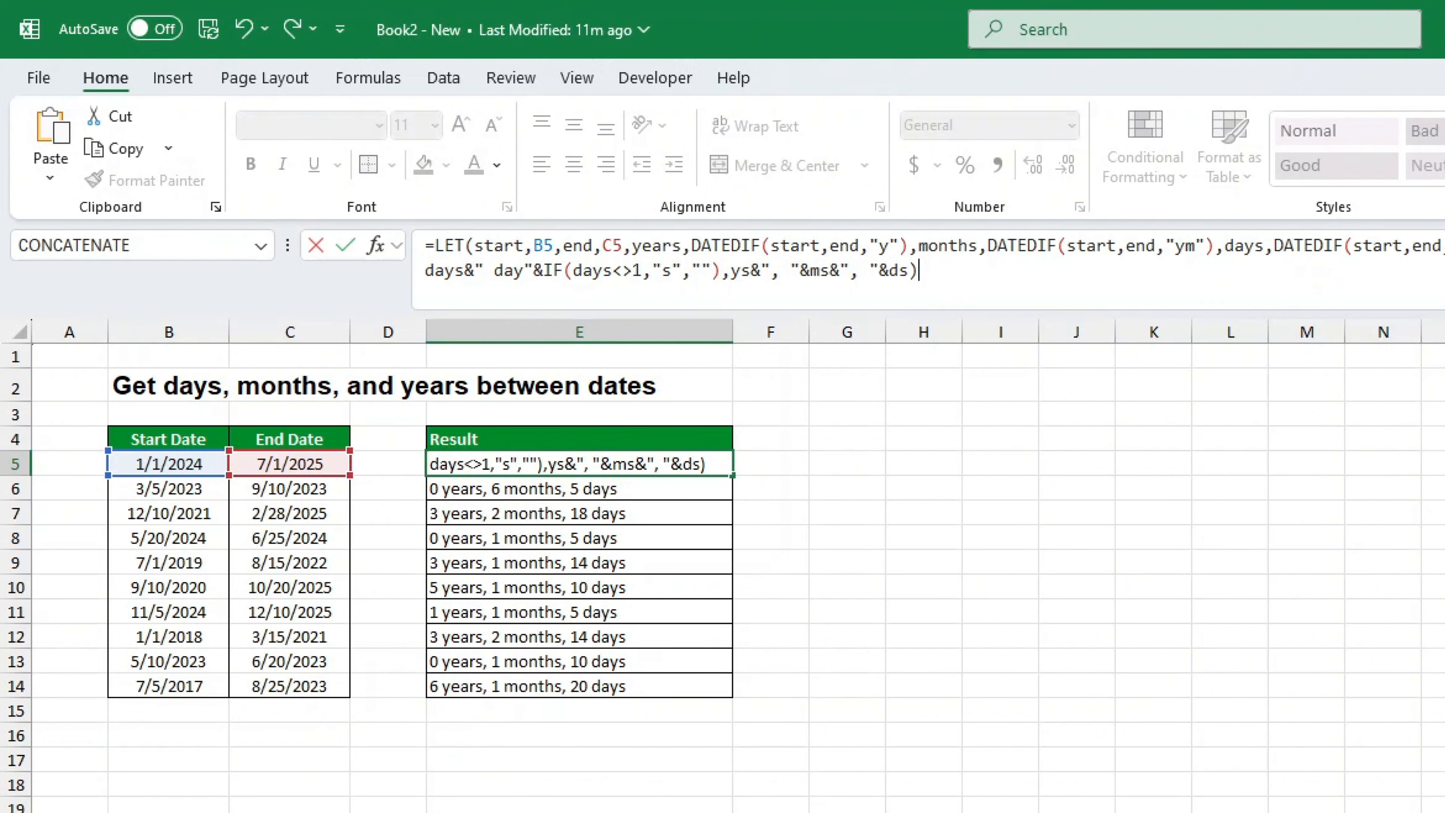
Confirm E5's IF-based plural formula so it reads '1 year, 6 months, 0 days'
{"action": "key", "text": "Return"}
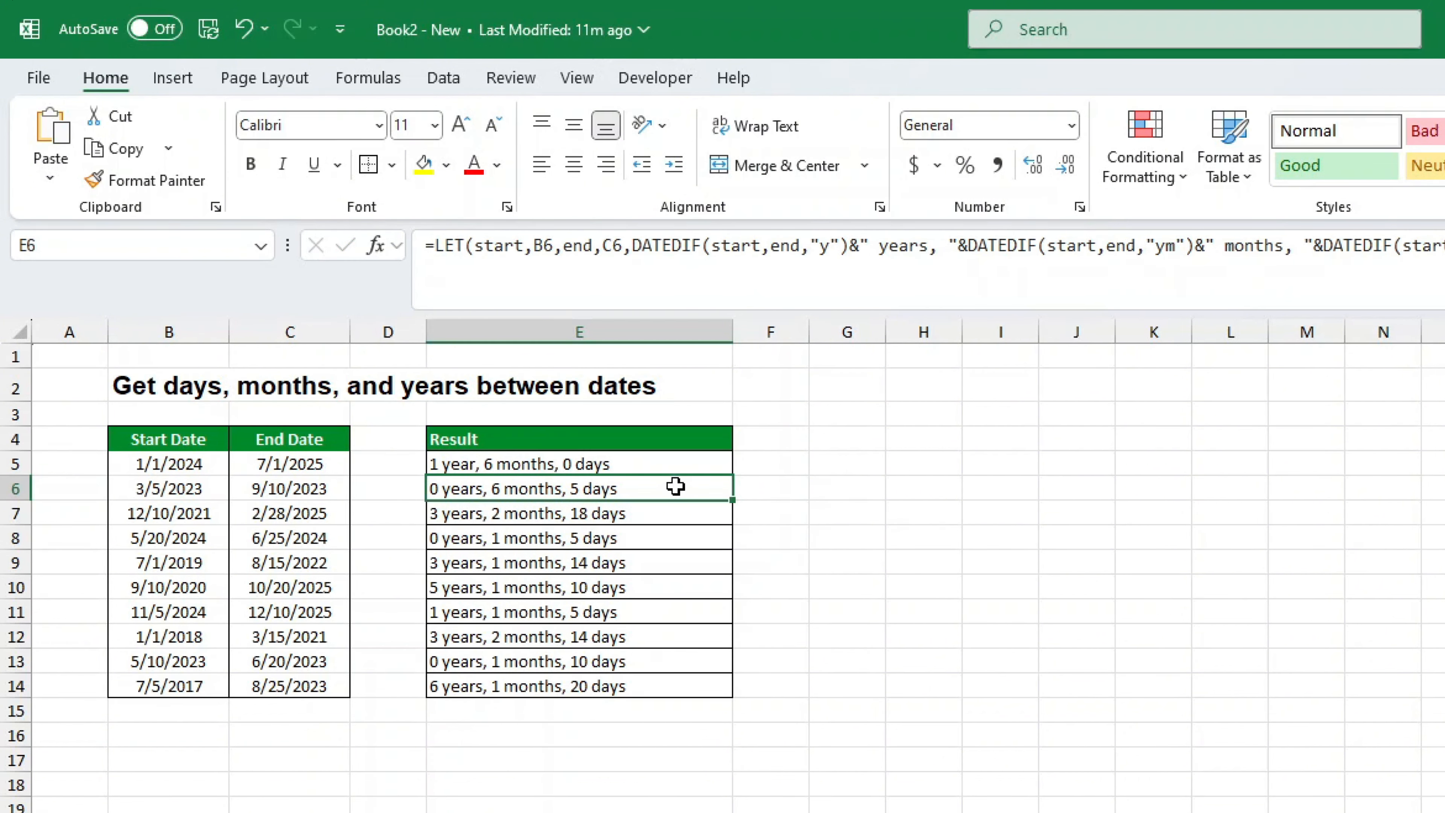
Fill the singular/plural formula from E5 to E14 and reapply the outside border
{"action": "left_click", "coordinate": [687, 462]}
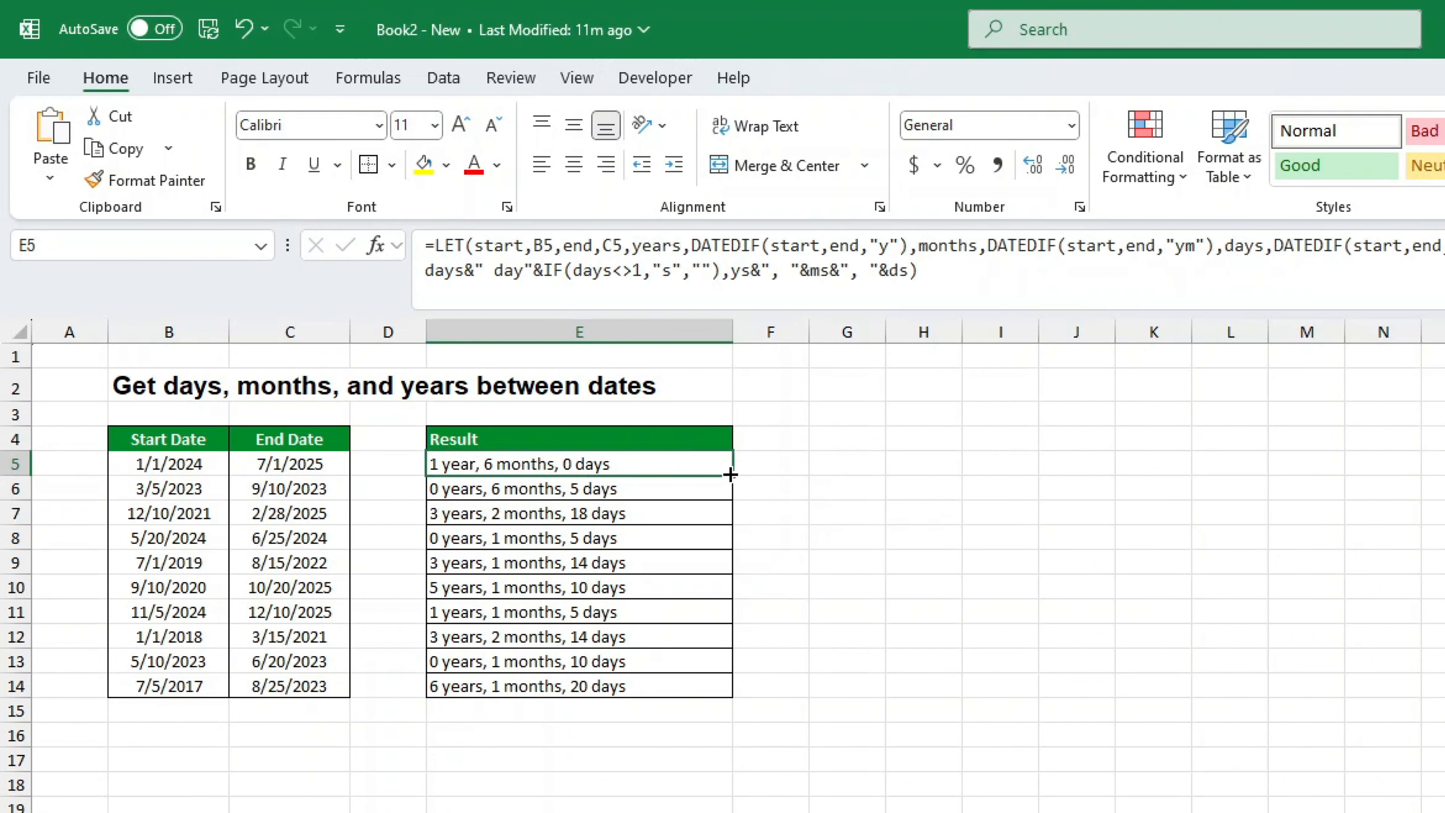
{"action": "left_click_drag", "start_coordinate": [732, 474], "coordinate": [734, 695]}
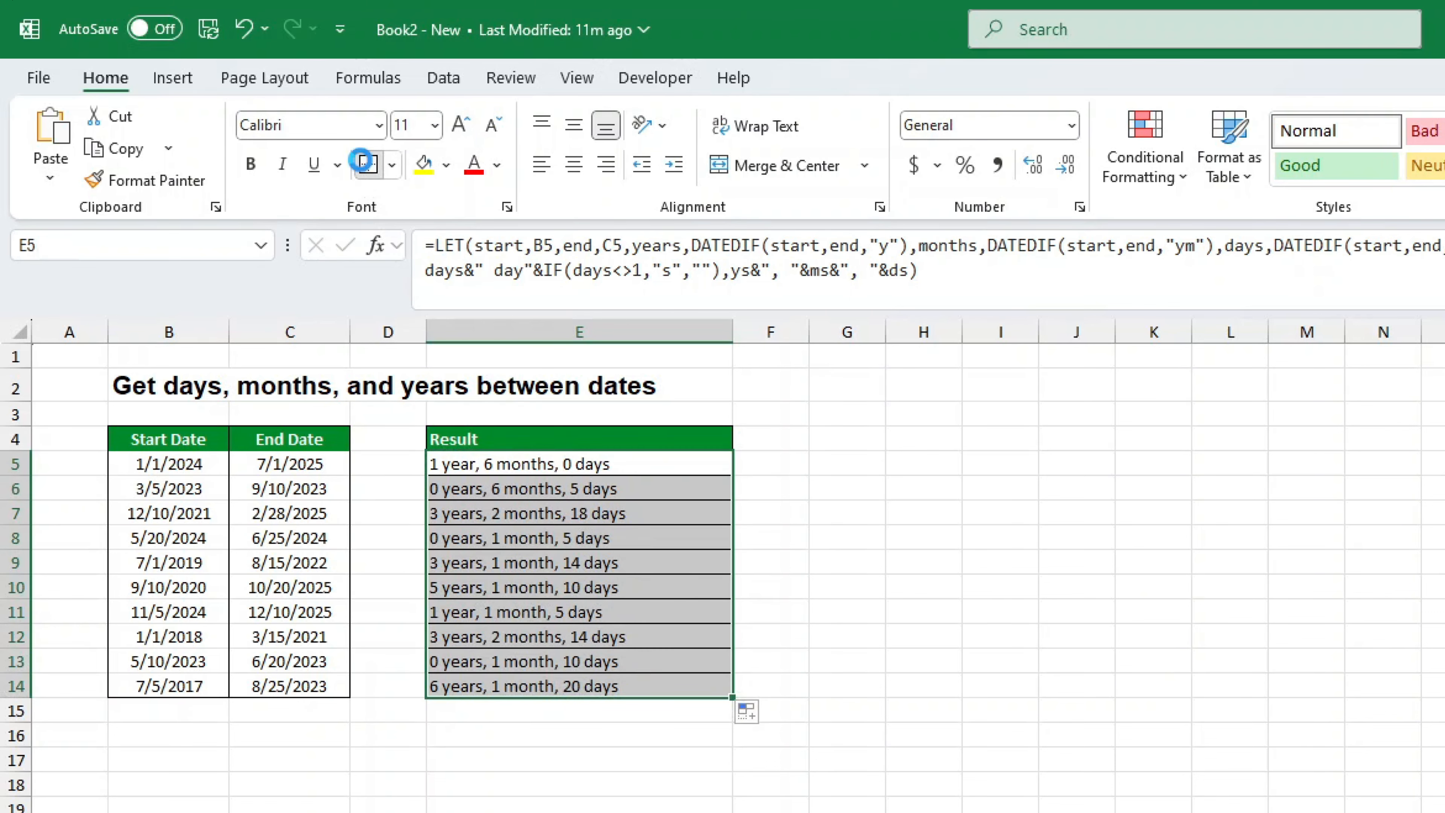
{"action": "left_click", "coordinate": [368, 164]}
{"action": "left_click", "coordinate": [1315, 808]}
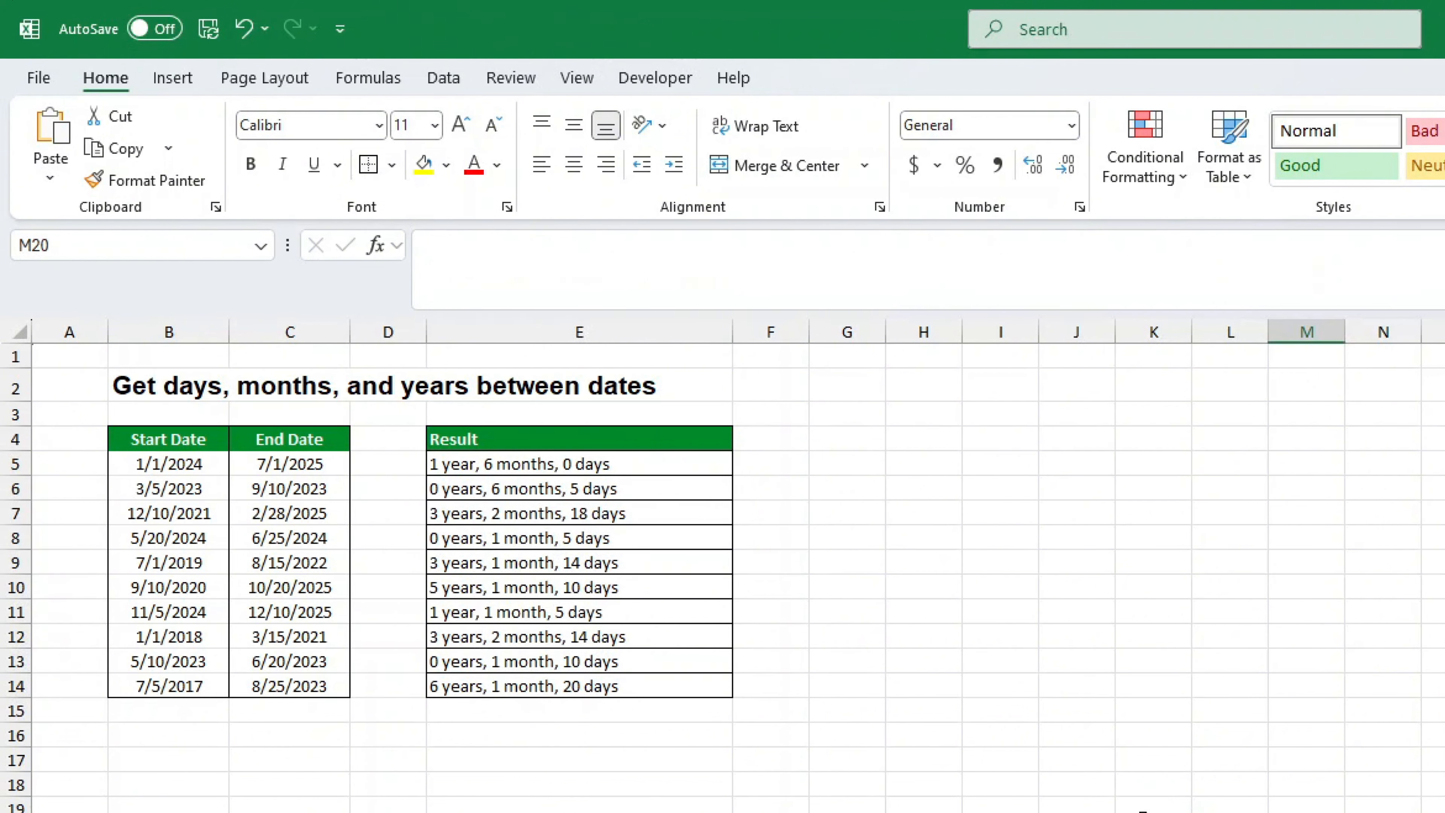
{"action": "left_click", "coordinate": [565, 544]}
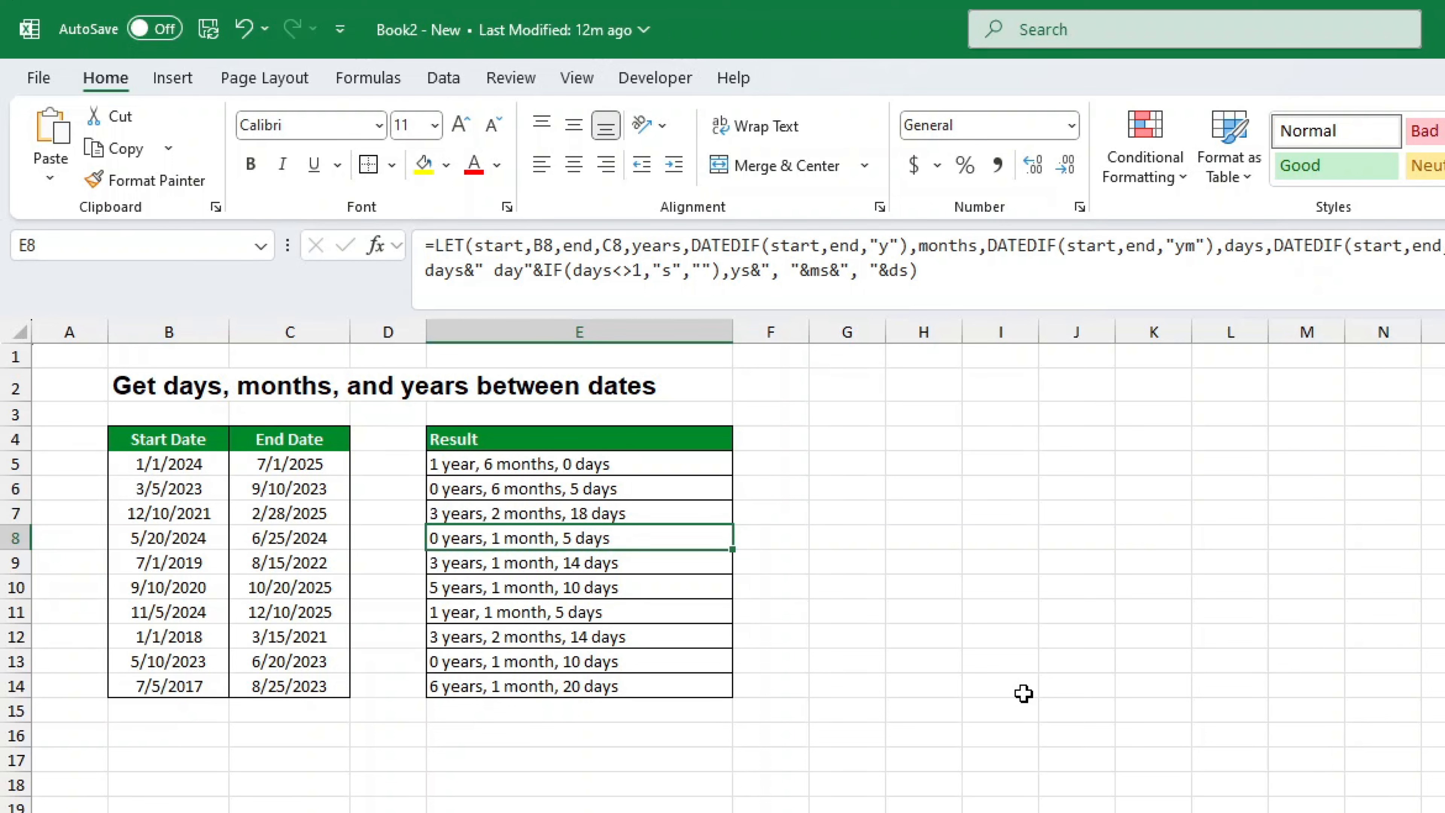
{"action": "left_click", "coordinate": [688, 472]}
{"action": "left_click", "coordinate": [1193, 761]}
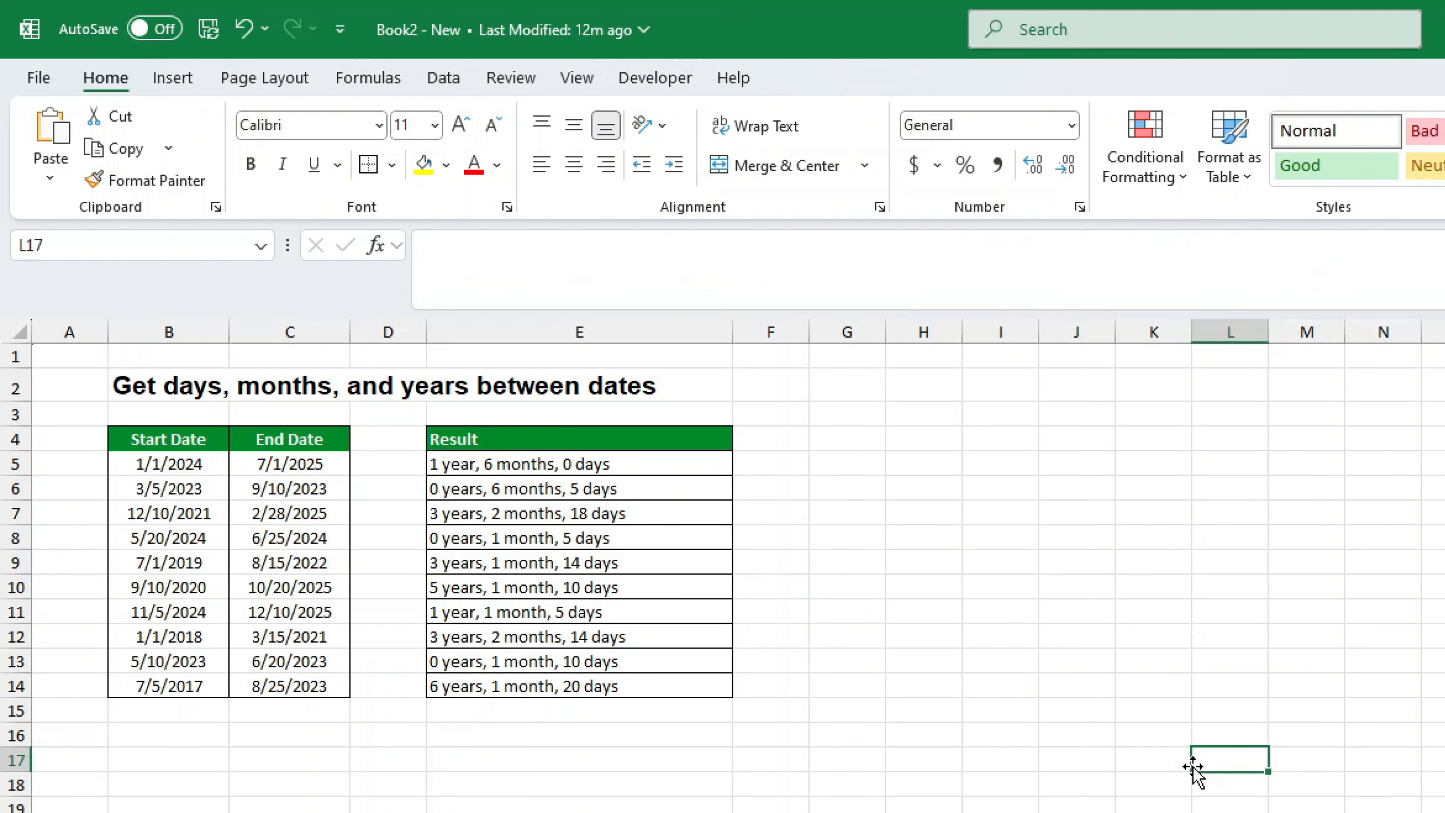